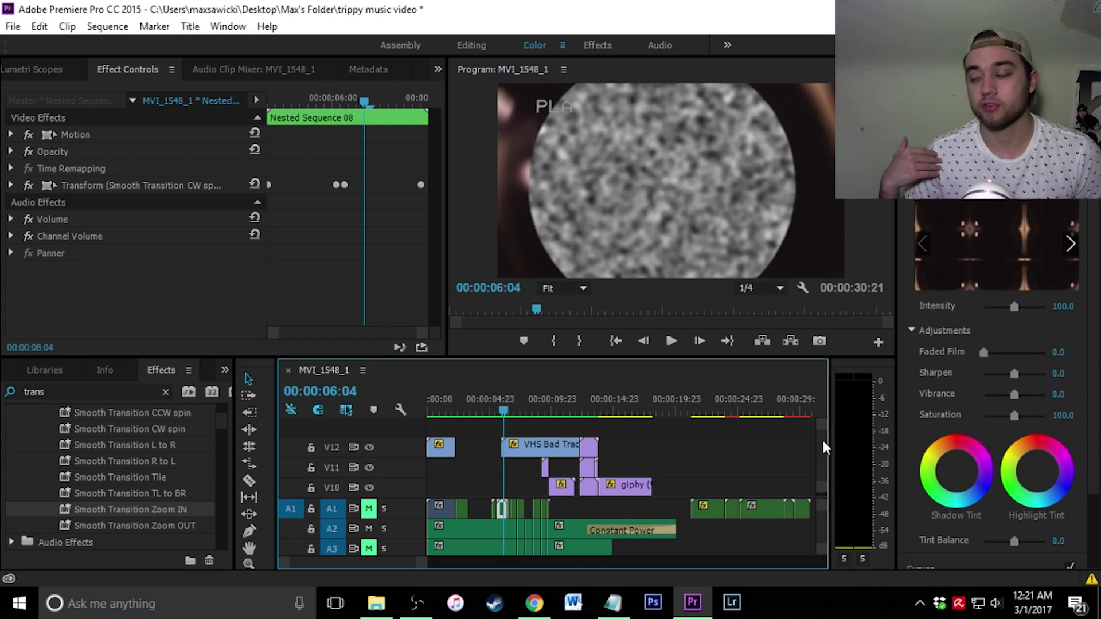
- Examine the existing circular static effect around 00:00:06:15 and the AnalogStatic.mp4 clips that build it
{"action": "key", "text": "ctrl+s"}
{"action": "scroll", "coordinate": [823, 447], "scroll_direction": "down", "scroll_amount": 5}
{"action": "scroll", "coordinate": [825, 439], "scroll_direction": "up", "scroll_amount": 4}
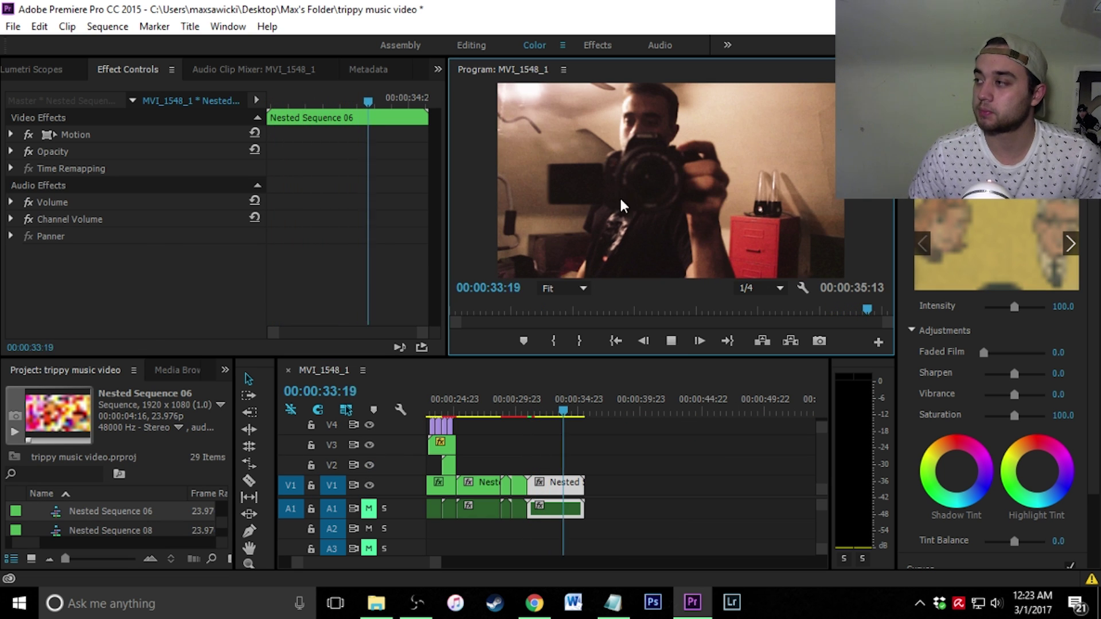
{"action": "left_click", "coordinate": [671, 341]}
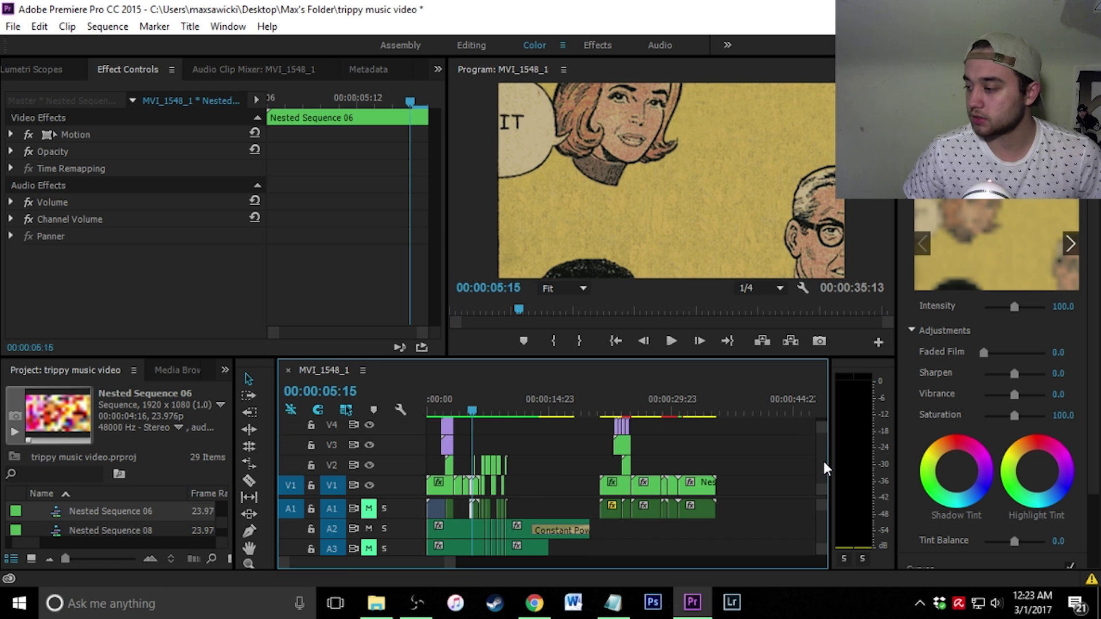
{"action": "scroll", "coordinate": [823, 458], "scroll_direction": "up", "scroll_amount": 3}
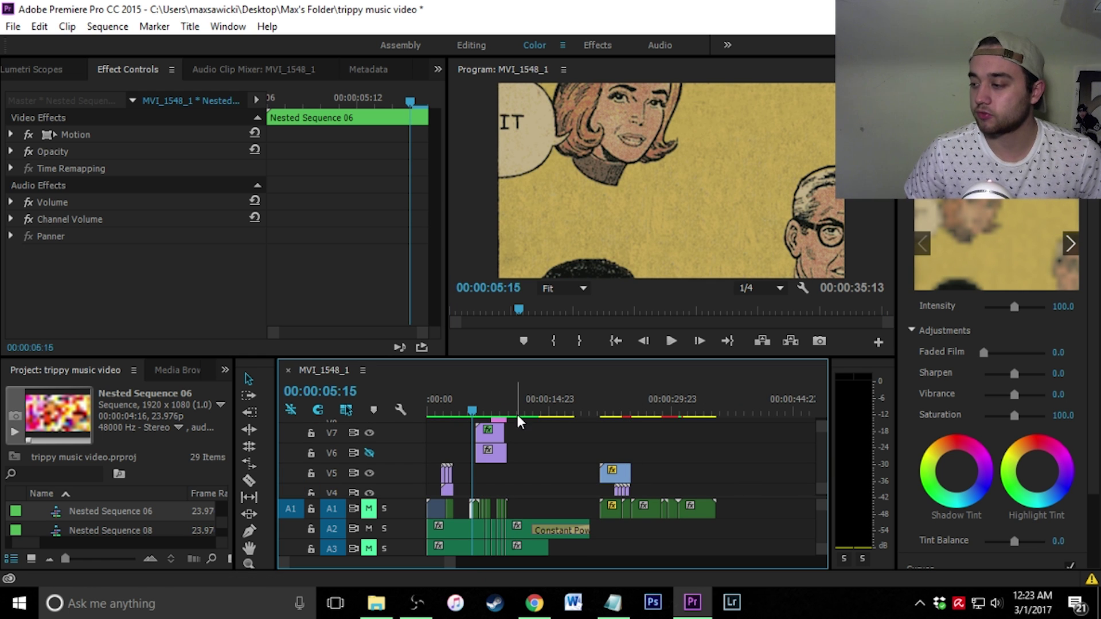
{"action": "left_click_drag", "start_coordinate": [475, 411], "coordinate": [482, 413]}
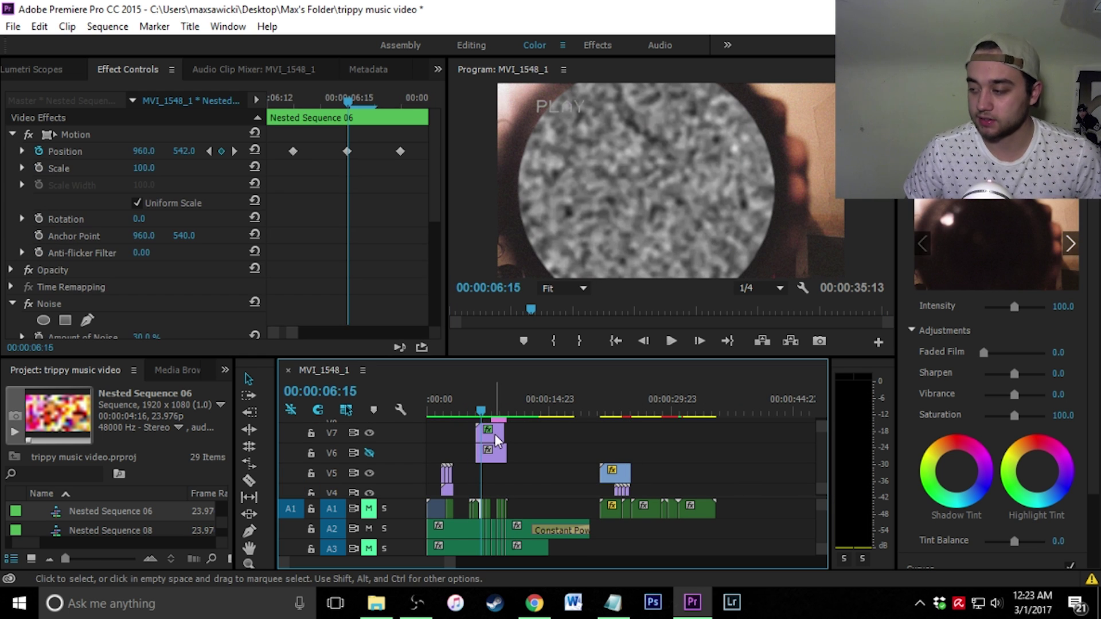
{"action": "left_click", "coordinate": [496, 440]}
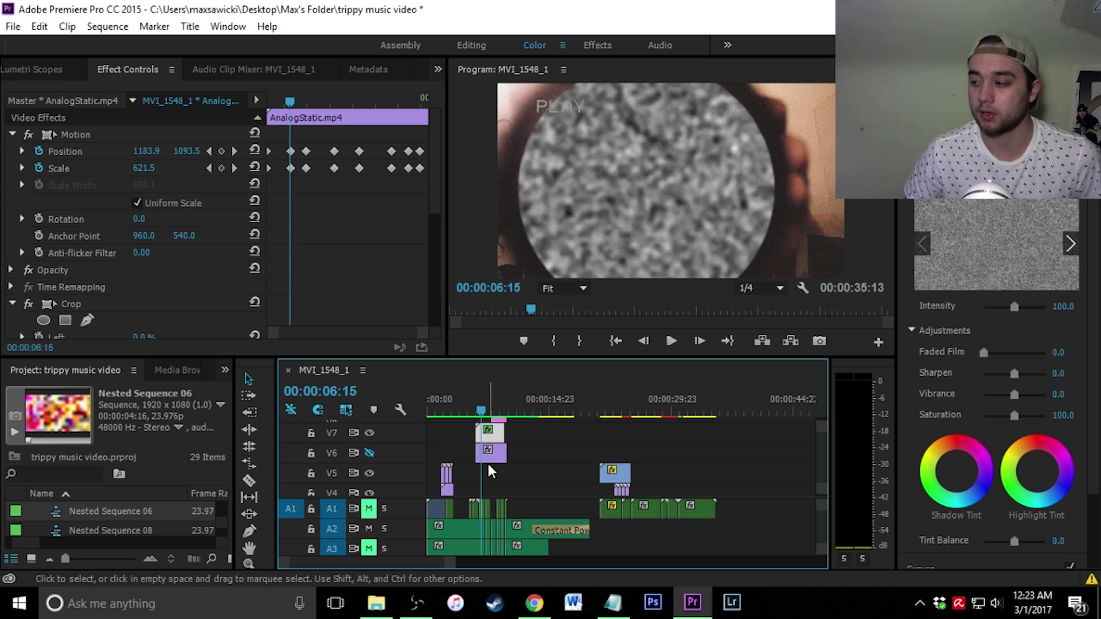
{"action": "left_click", "coordinate": [490, 459]}
- Create a 1920 × 1080 title named Title 02 with the playhead at 00:00:31:10
{"action": "left_click_drag", "start_coordinate": [480, 413], "coordinate": [682, 437]}
{"action": "left_click", "coordinate": [191, 27]}
{"action": "left_click", "coordinate": [487, 69]}
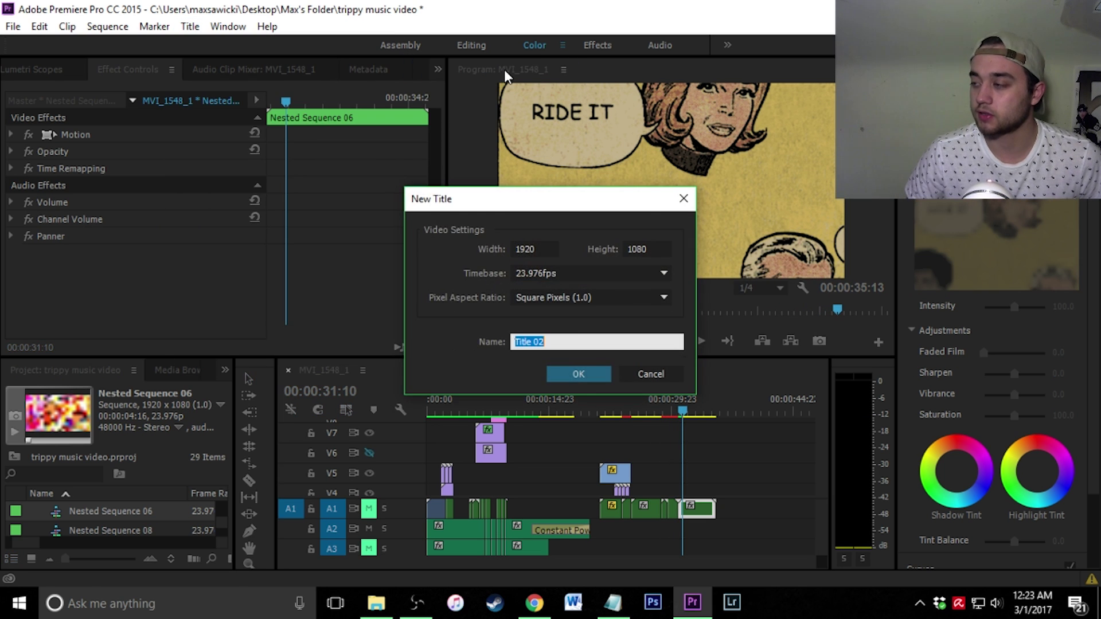
{"action": "left_click", "coordinate": [570, 375]}
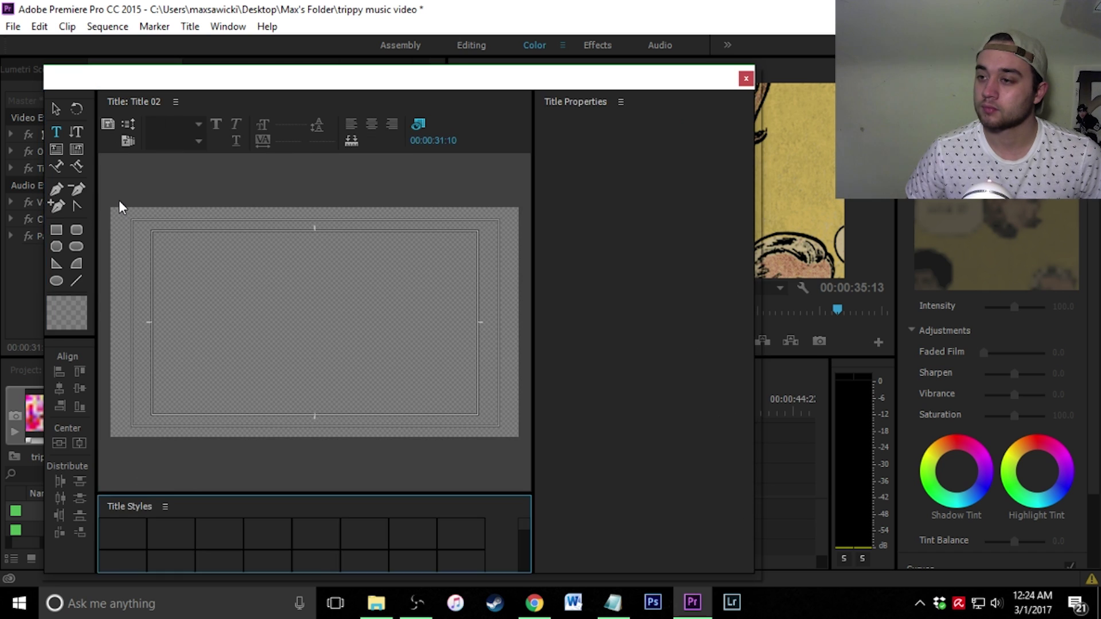
- Draw a white circle about 650 by 683 near the middle of the title using a rounded shape, and close the title editor
{"action": "left_click", "coordinate": [131, 231]}
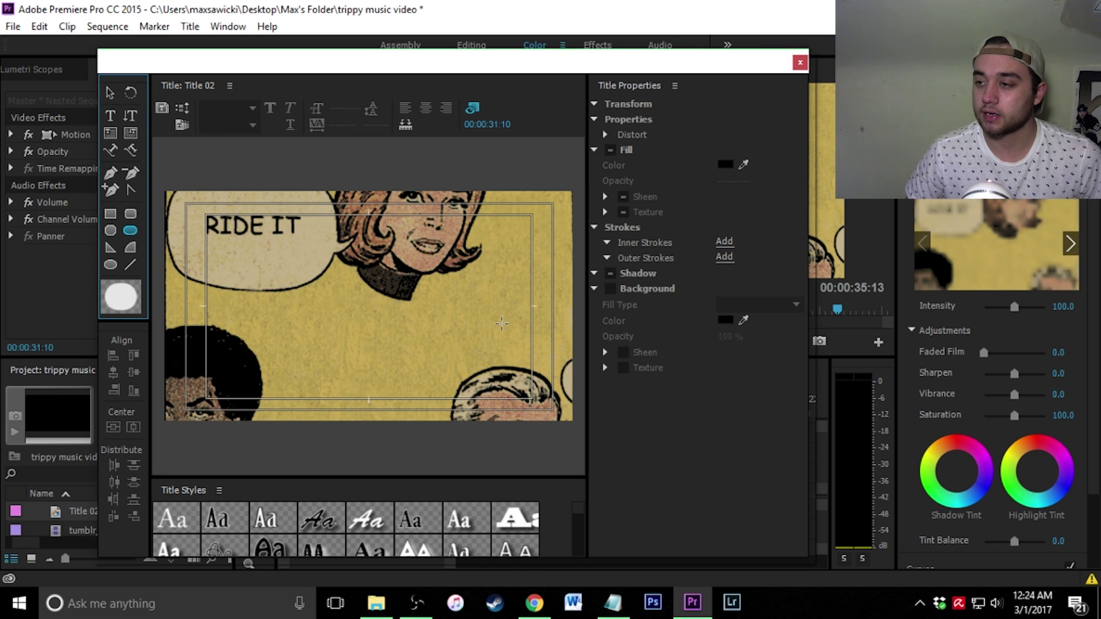
{"action": "mouse_move", "coordinate": [294, 249]}
{"action": "left_mouse_down"}
{"action": "mouse_move", "coordinate": [425, 360]}
{"action": "mouse_move", "coordinate": [431, 394]}
{"action": "left_mouse_up"}
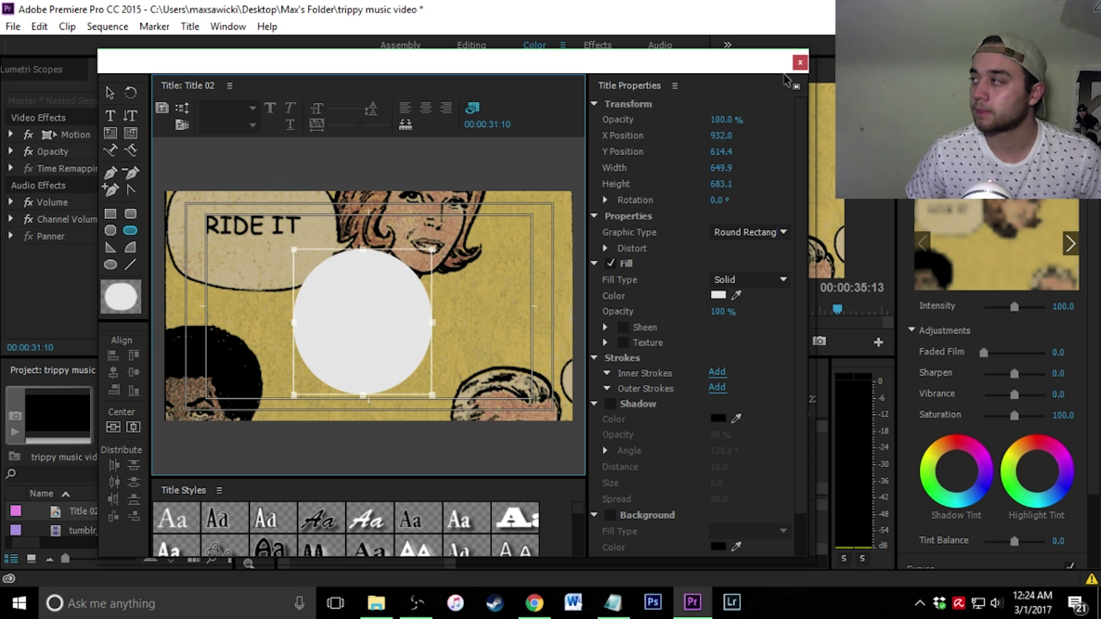
{"action": "left_click", "coordinate": [799, 62]}
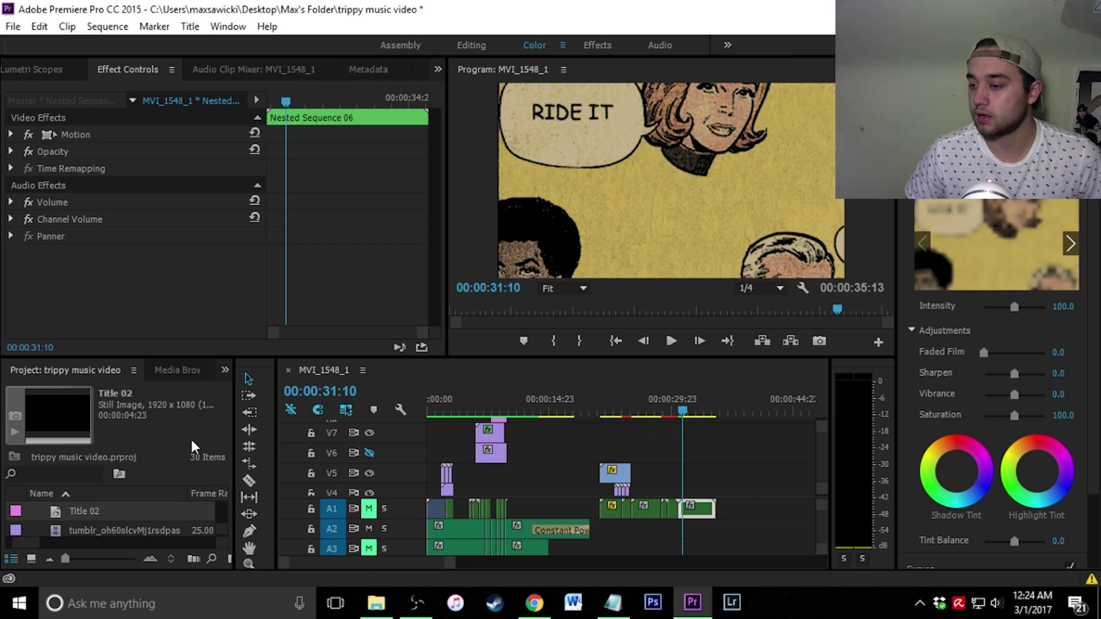
- Place Title 02 on track V3 above the last nested clip, starting at 00:00:31:10
{"action": "scroll", "coordinate": [148, 529], "scroll_direction": "down", "scroll_amount": 2}
{"action": "scroll", "coordinate": [146, 529], "scroll_direction": "up", "scroll_amount": 2}
{"action": "left_click_drag", "start_coordinate": [115, 529], "coordinate": [67, 603]}
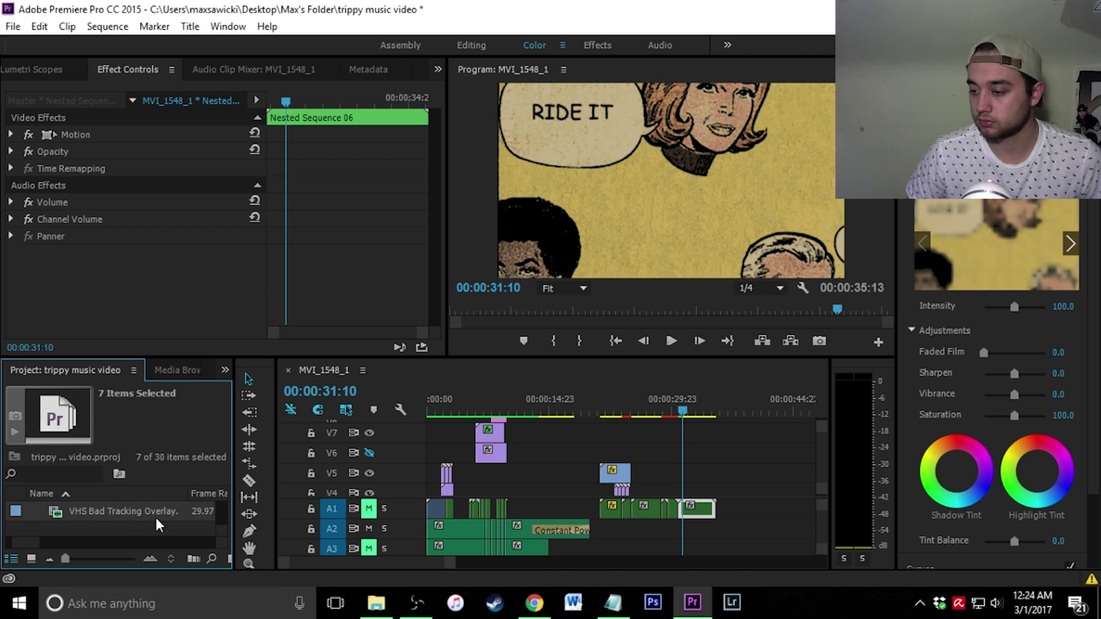
{"action": "scroll", "coordinate": [128, 530], "scroll_direction": "up", "scroll_amount": 1}
{"action": "scroll", "coordinate": [115, 517], "scroll_direction": "up", "scroll_amount": 1}
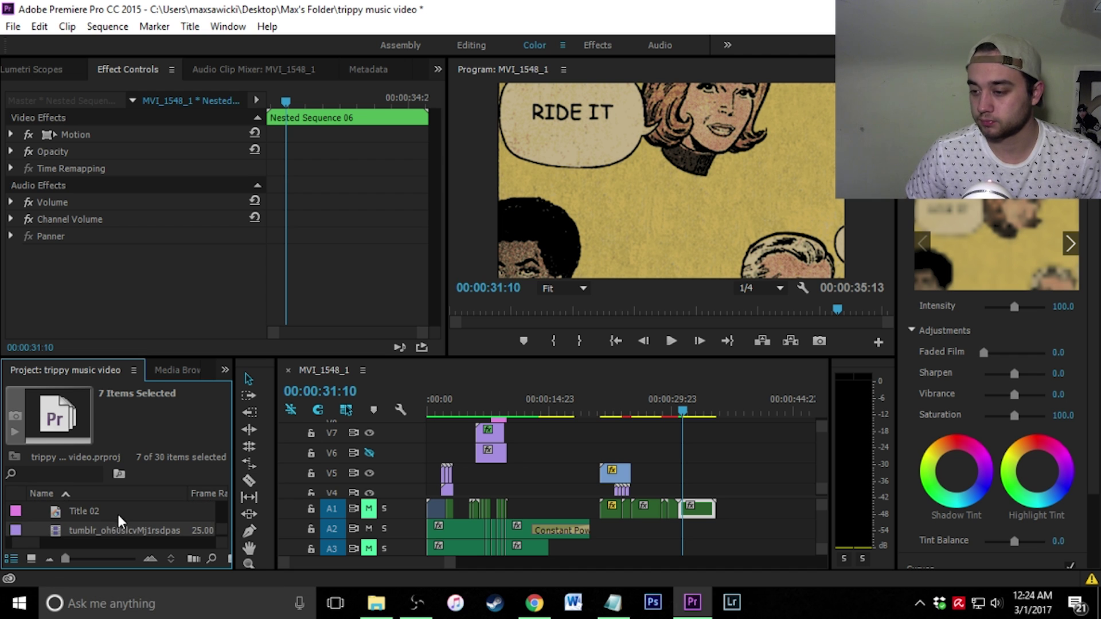
{"action": "left_click_drag", "start_coordinate": [93, 509], "coordinate": [709, 474]}
{"action": "scroll", "coordinate": [823, 452], "scroll_direction": "down", "scroll_amount": 3}
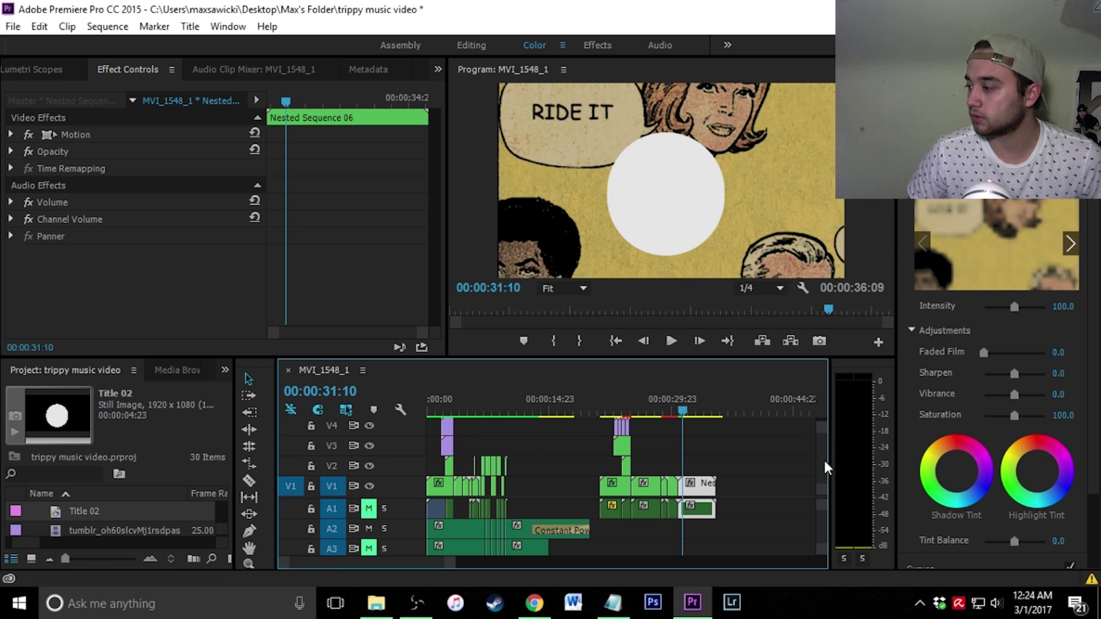
{"action": "scroll", "coordinate": [824, 457], "scroll_direction": "up", "scroll_amount": 3}
{"action": "scroll", "coordinate": [824, 457], "scroll_direction": "down", "scroll_amount": 2}
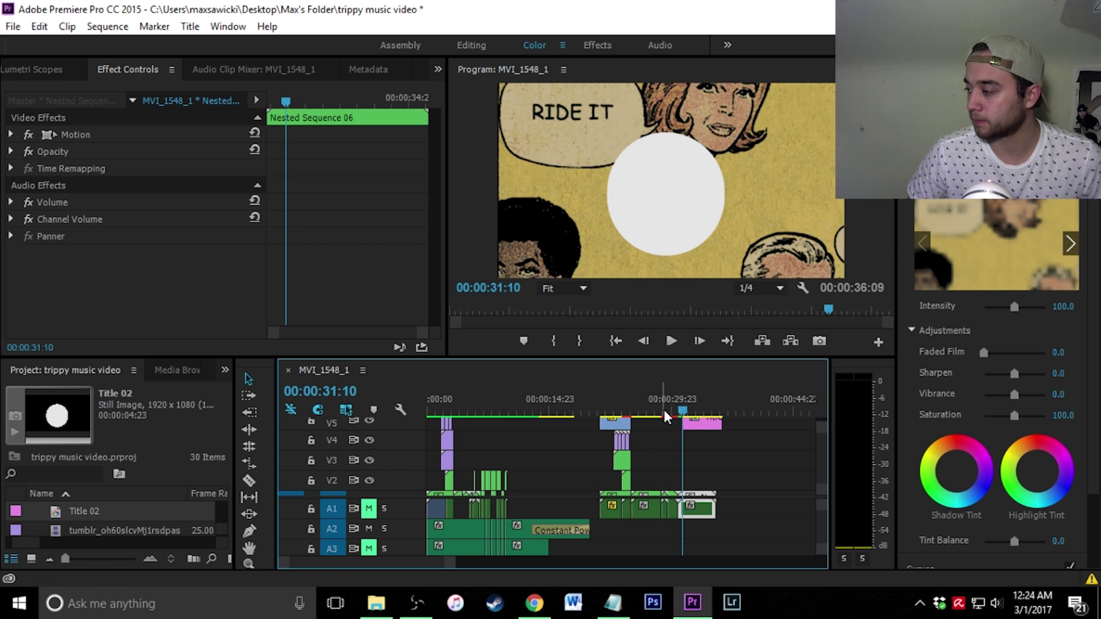
{"action": "left_click_drag", "start_coordinate": [700, 423], "coordinate": [712, 469]}
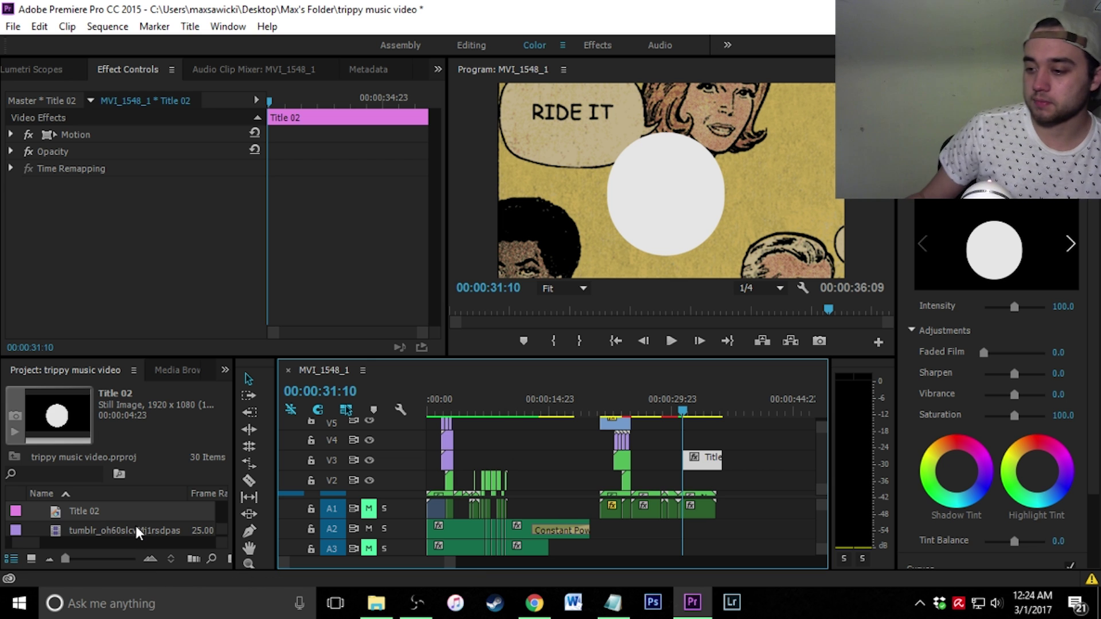
- Add AnalogStatic.mp4 to track V4 directly above Title 02, starting at 00:00:31:10
{"action": "scroll", "coordinate": [136, 524], "scroll_direction": "down", "scroll_amount": 1}
{"action": "scroll", "coordinate": [136, 524], "scroll_direction": "up", "scroll_amount": 3}
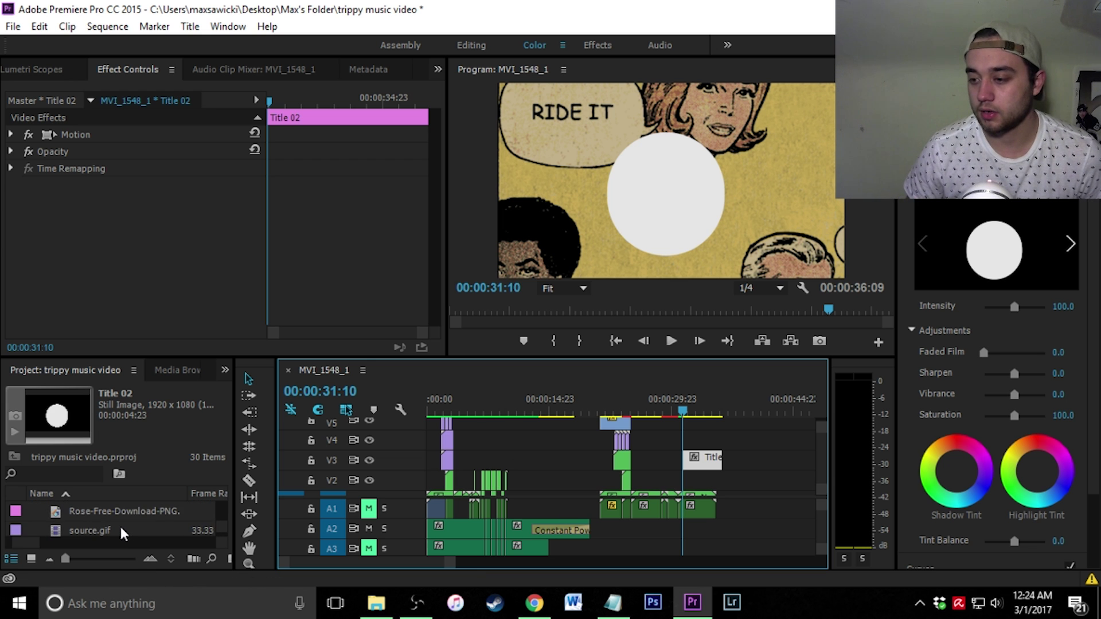
{"action": "scroll", "coordinate": [120, 526], "scroll_direction": "up", "scroll_amount": 2}
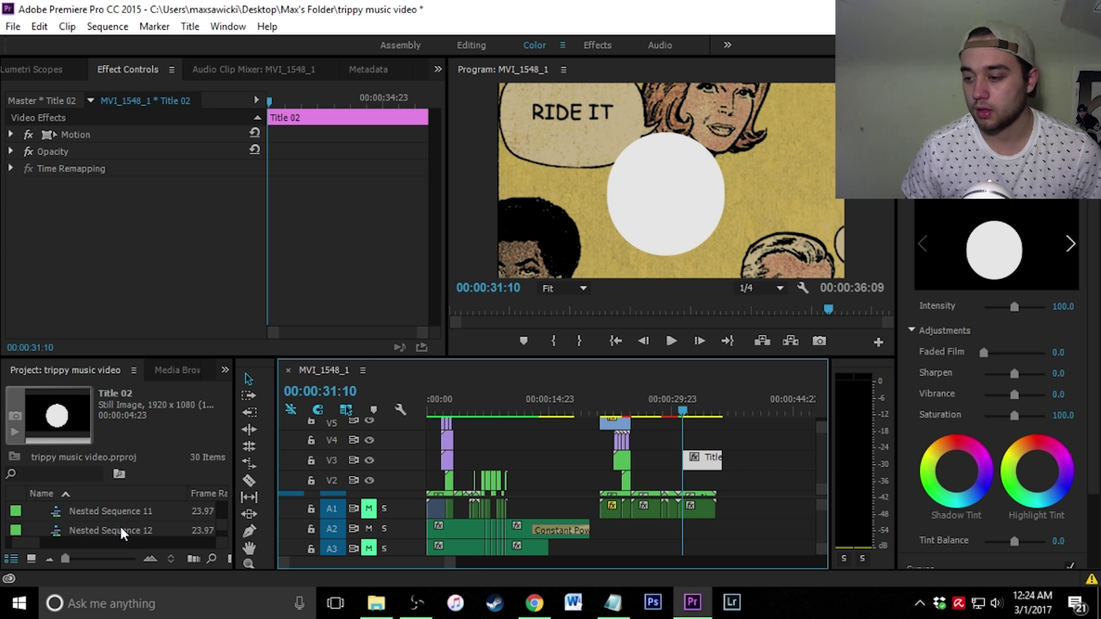
{"action": "scroll", "coordinate": [120, 525], "scroll_direction": "up", "scroll_amount": 5}
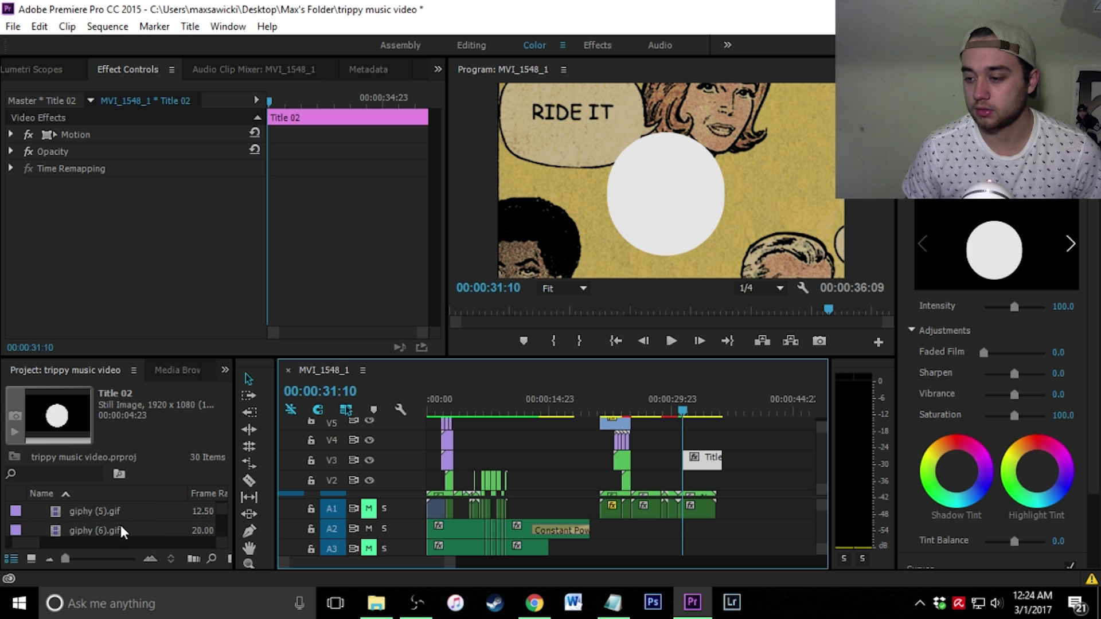
{"action": "left_click_drag", "start_coordinate": [111, 508], "coordinate": [685, 444]}
{"action": "left_click", "coordinate": [711, 439]}
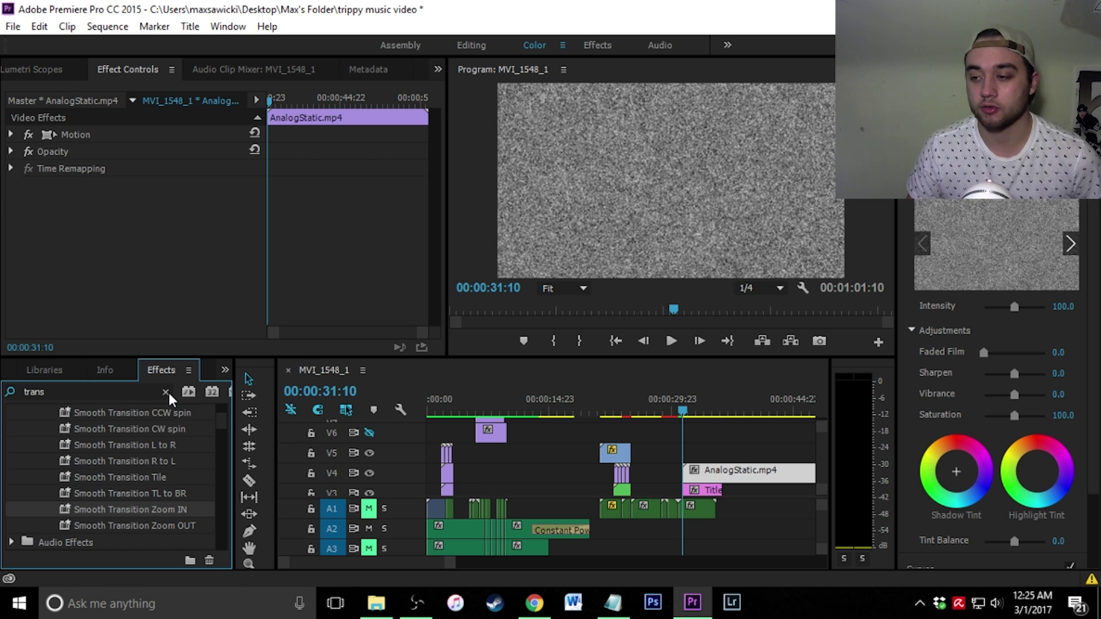
- Apply the Set Matte effect to AnalogStatic.mp4 and take its matte from Video 3
{"action": "left_click", "coordinate": [166, 392]}
{"action": "type", "text": "sde"}
{"action": "key", "text": "BackSpace"}
{"action": "key", "text": "BackSpace"}
{"action": "type", "text": "et matete"}
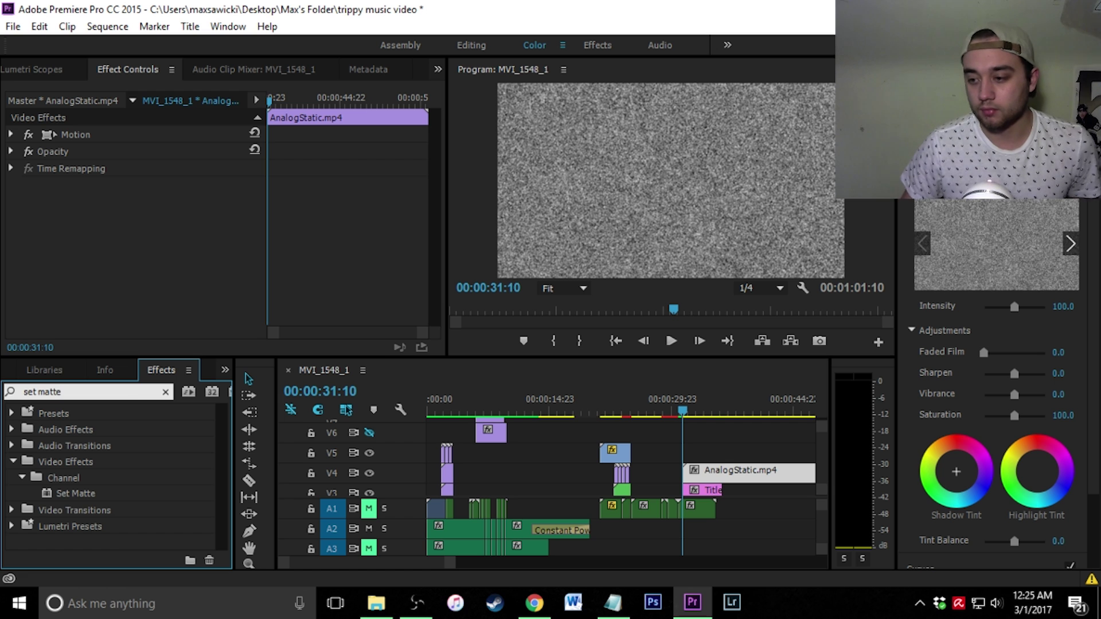
{"action": "left_click_drag", "start_coordinate": [85, 496], "coordinate": [748, 485]}
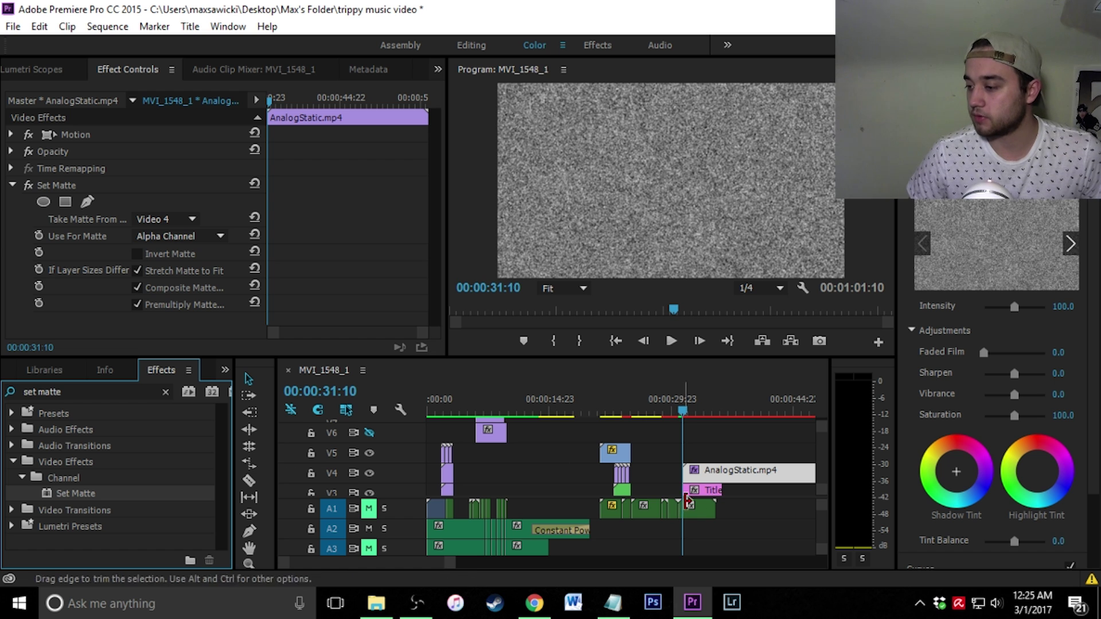
{"action": "left_click", "coordinate": [185, 221]}
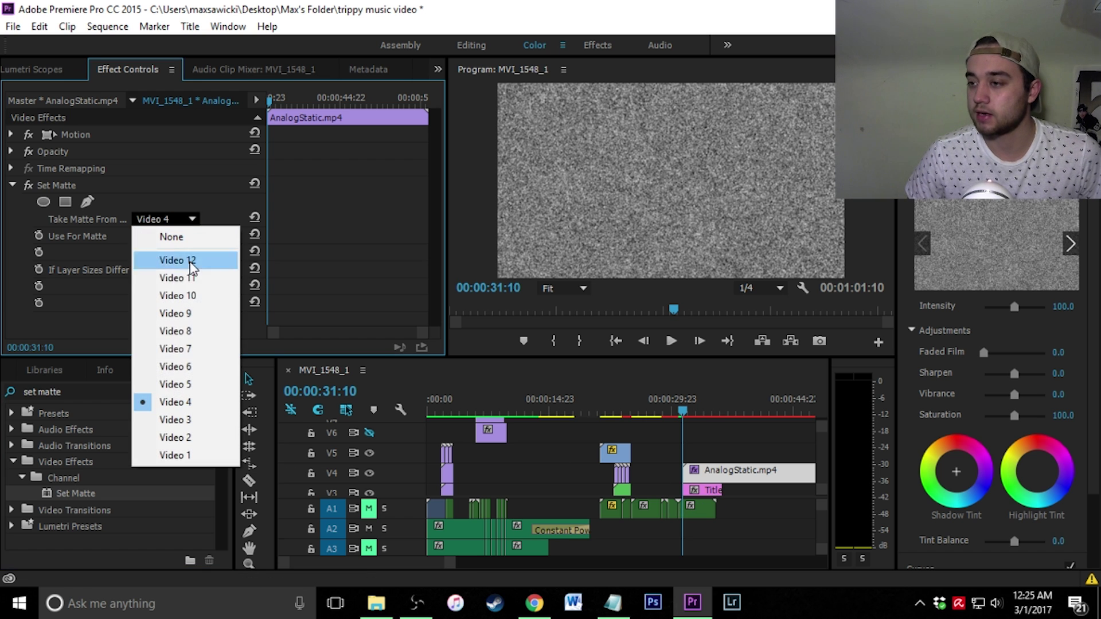
{"action": "left_click", "coordinate": [192, 420]}
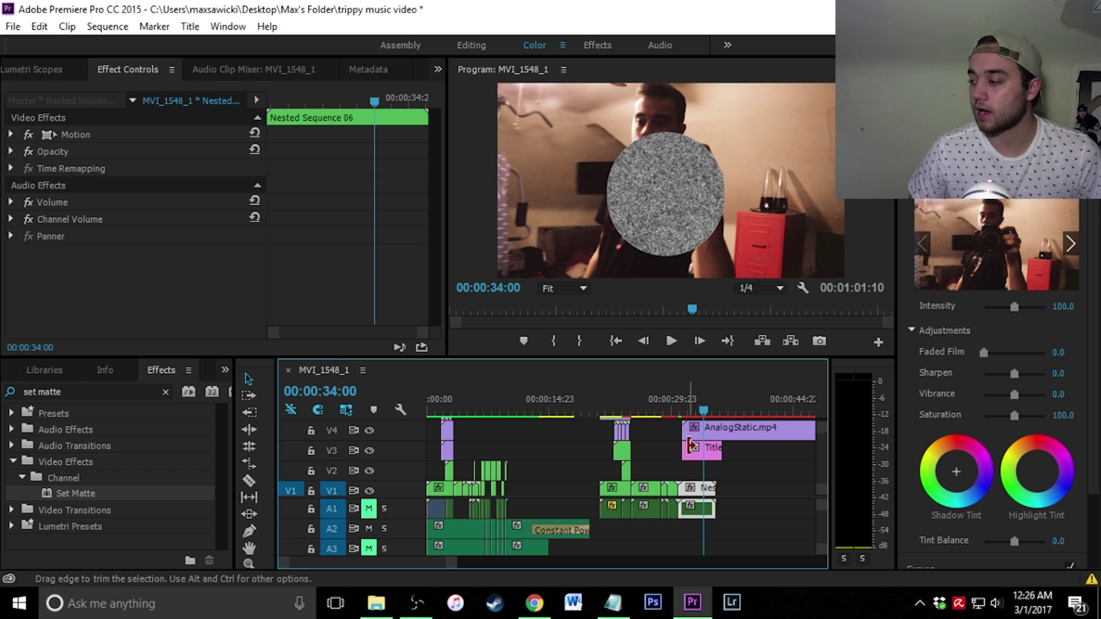
- Move Title 02 to track V6 with AnalogStatic.mp4 above it, and take the Set Matte source from Video 6
{"action": "left_click", "coordinate": [716, 449]}
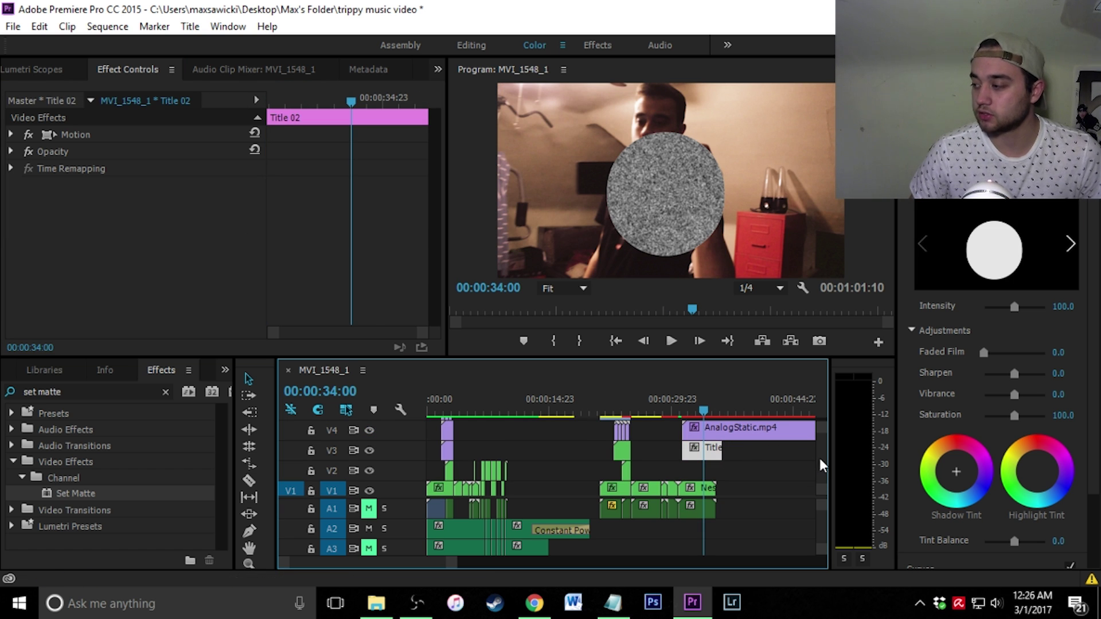
{"action": "left_click", "coordinate": [748, 430], "text": "shift"}
{"action": "left_click_drag", "start_coordinate": [749, 430], "coordinate": [745, 418]}
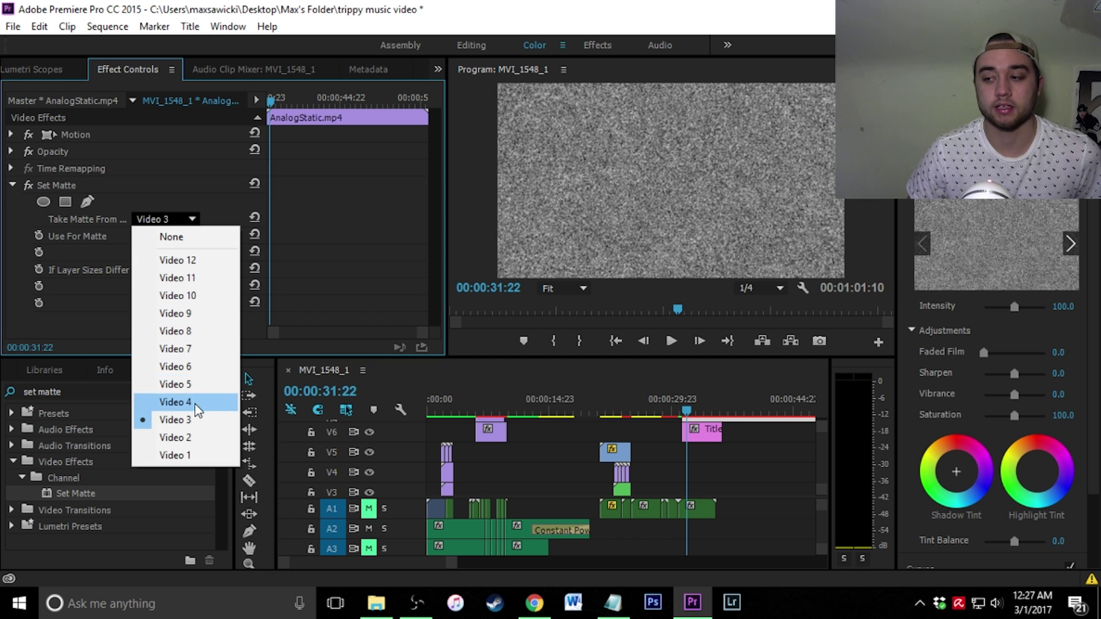
{"action": "left_click", "coordinate": [207, 367]}
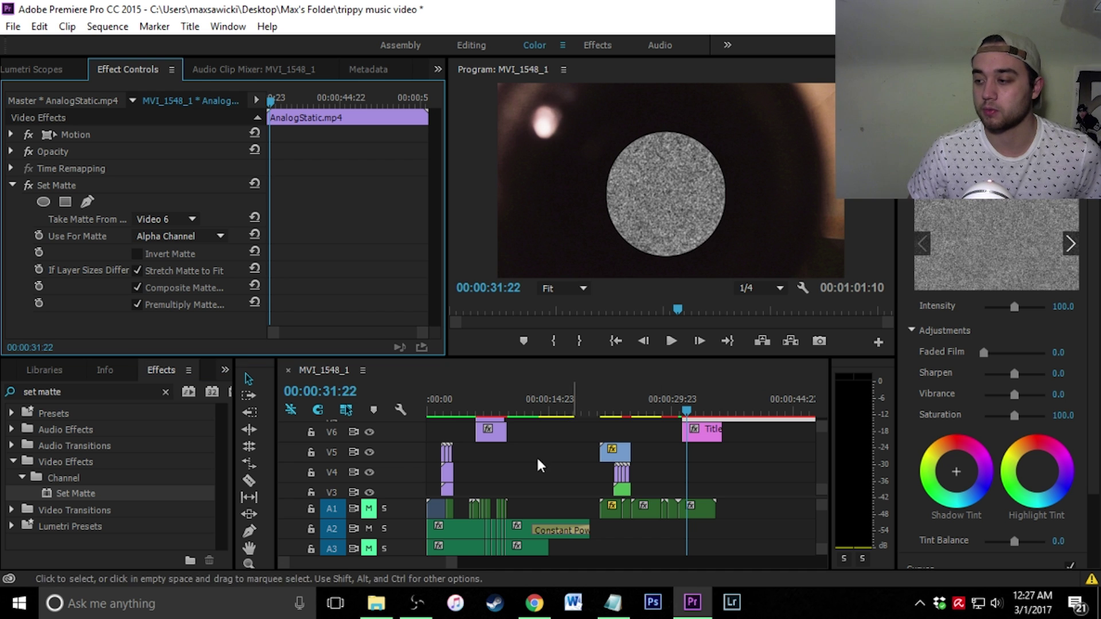
- Hide track V6 and shift the static circle slightly to the left in the frame
{"action": "left_click", "coordinate": [372, 433]}
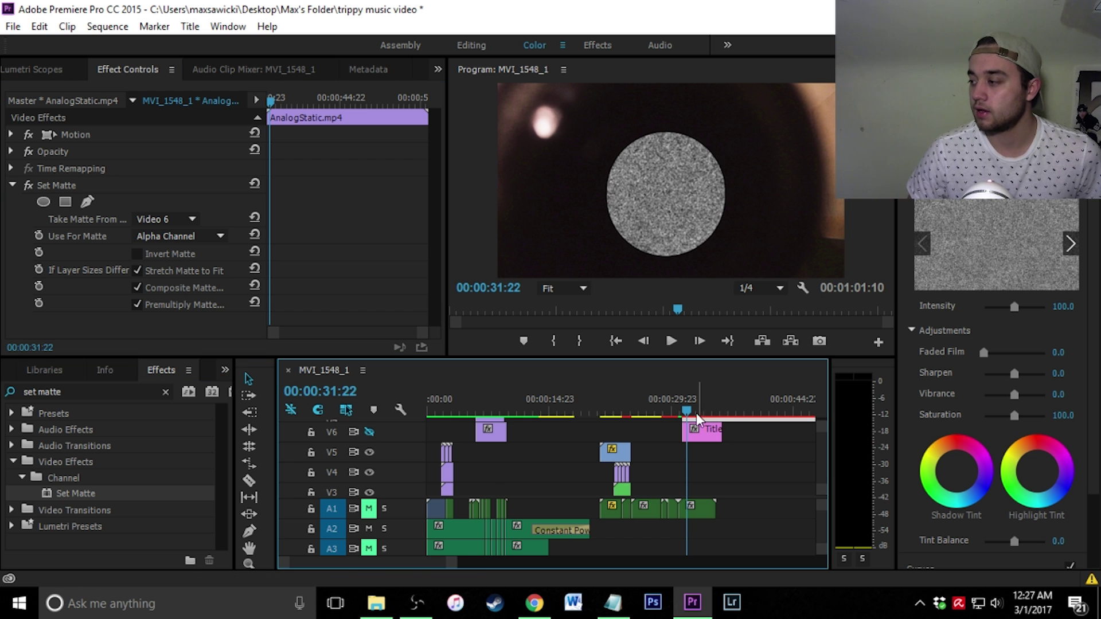
{"action": "mouse_move", "coordinate": [690, 411]}
{"action": "left_mouse_down"}
{"action": "mouse_move", "coordinate": [708, 413]}
{"action": "mouse_move", "coordinate": [687, 419]}
{"action": "left_mouse_up"}
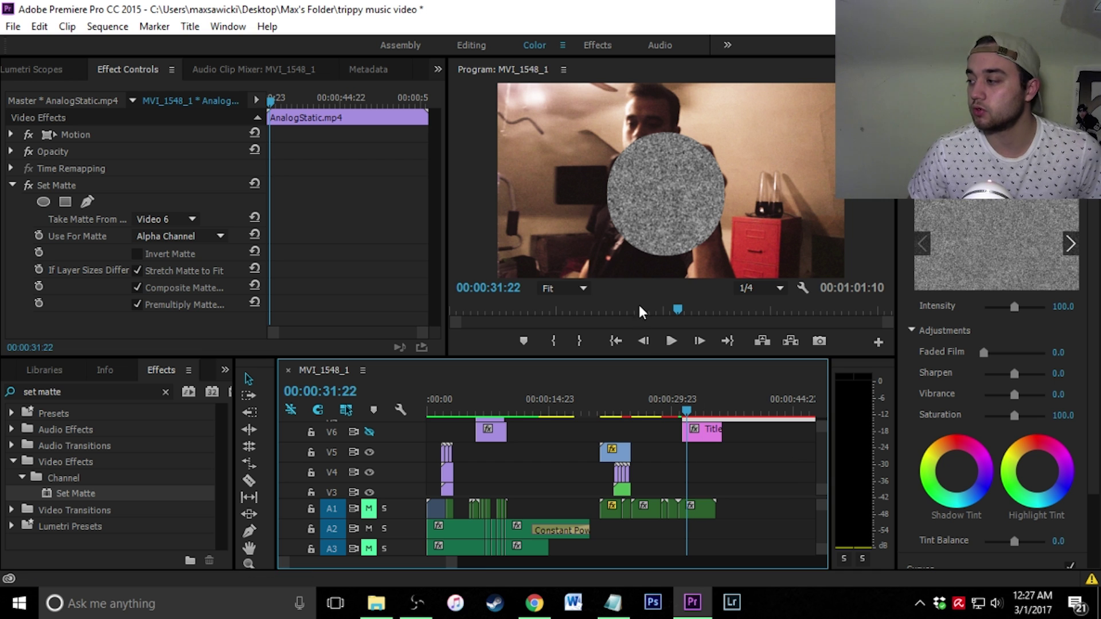
{"action": "left_click", "coordinate": [679, 215]}
{"action": "mouse_move", "coordinate": [673, 225]}
{"action": "left_mouse_down"}
{"action": "mouse_move", "coordinate": [738, 231]}
{"action": "mouse_move", "coordinate": [642, 207]}
{"action": "mouse_move", "coordinate": [632, 218]}
{"action": "mouse_move", "coordinate": [665, 212]}
{"action": "mouse_move", "coordinate": [656, 221]}
{"action": "left_mouse_up"}
- Move the title and static clips together so that they start at 00:00:31:11
{"action": "left_click", "coordinate": [684, 407]}
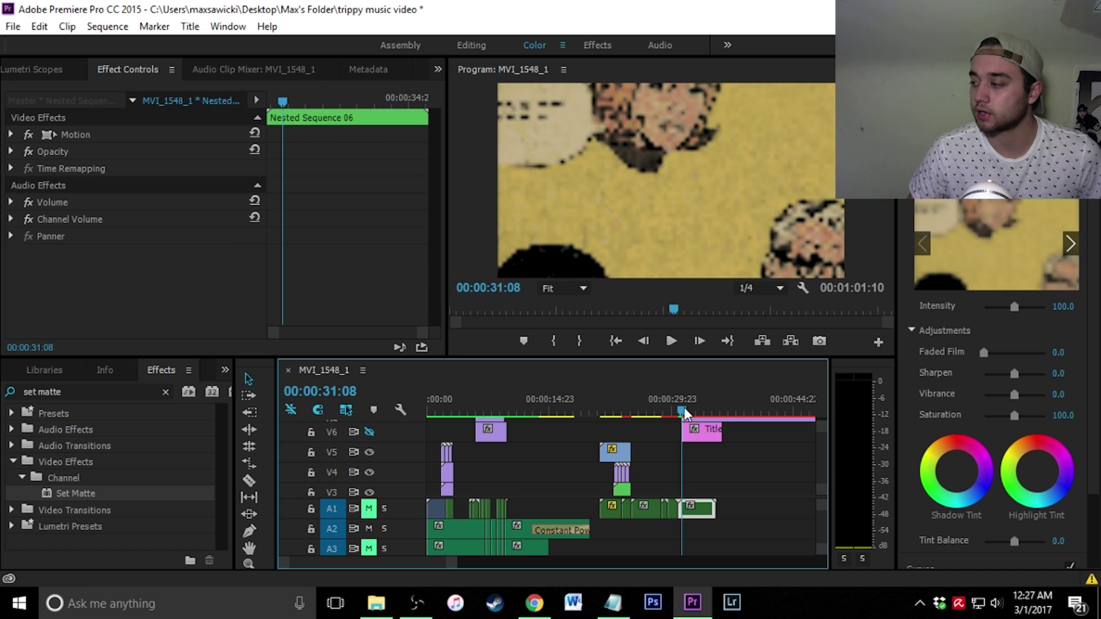
{"action": "key", "text": "Right"}
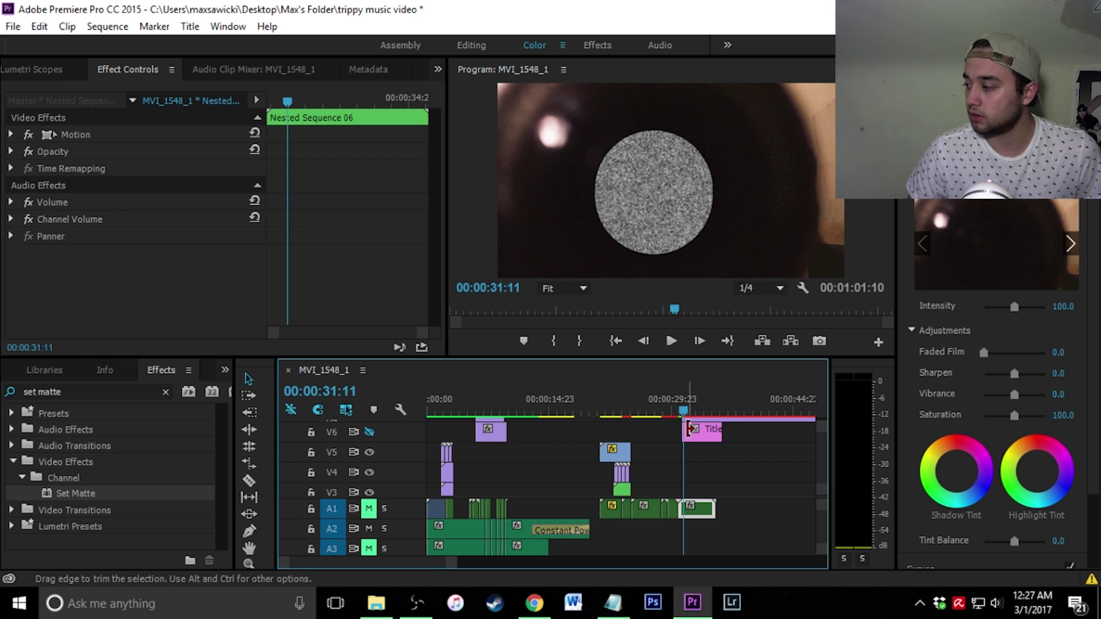
{"action": "left_click_drag", "start_coordinate": [731, 460], "coordinate": [716, 430]}
- Enlarge the static clip to a scale of about 248 and reposition it over the lens at about 915, 500
{"action": "left_click", "coordinate": [669, 172]}
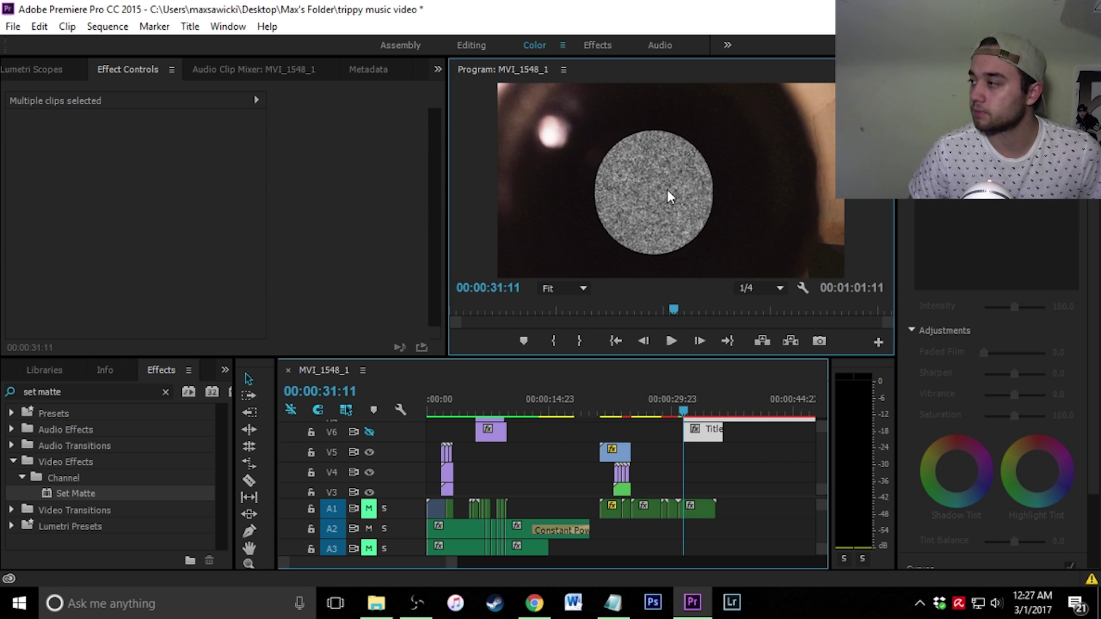
{"action": "left_click_drag", "start_coordinate": [833, 277], "coordinate": [1016, 420]}
{"action": "left_click_drag", "start_coordinate": [668, 214], "coordinate": [674, 209]}
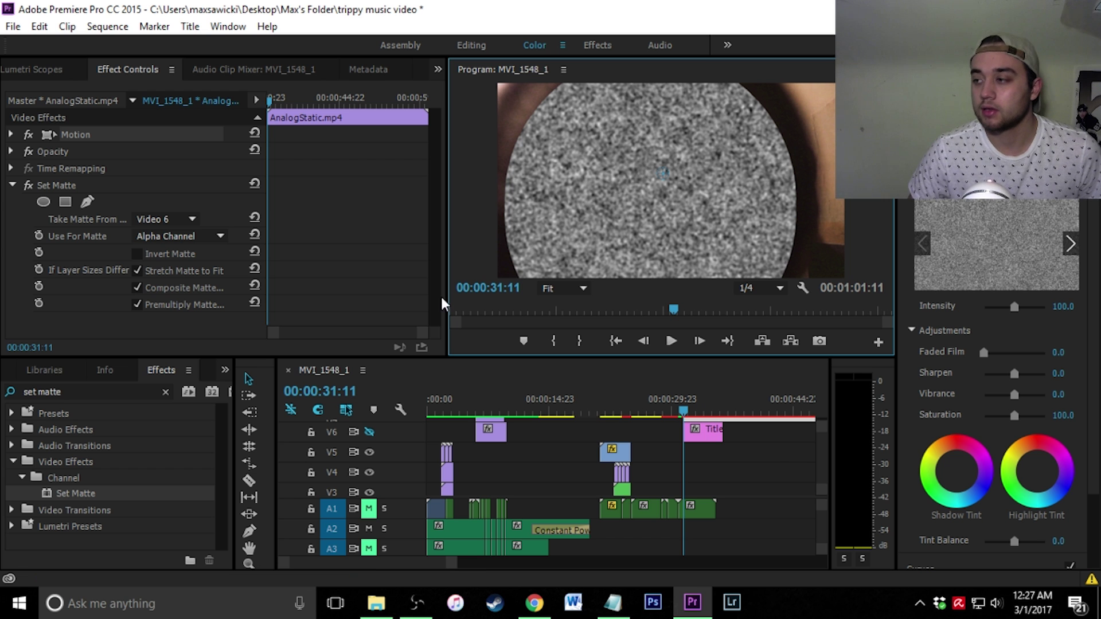
- Start Position and Scale keyframes on the static clip at 00:00:31:11 and advance the playhead to 00:00:32:16
{"action": "left_click", "coordinate": [17, 134]}
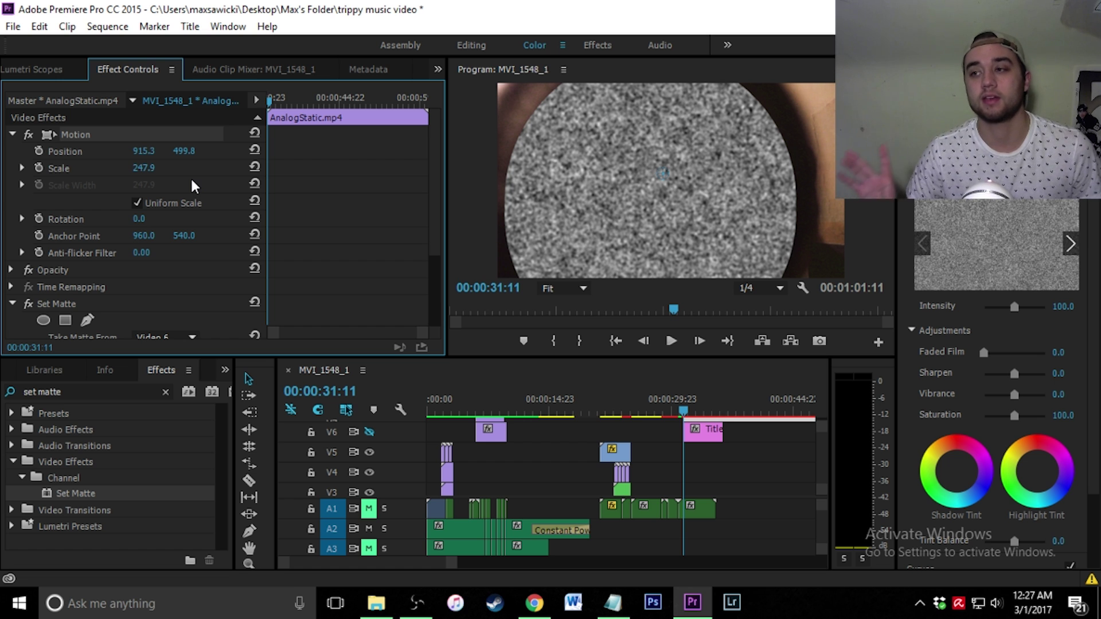
{"action": "left_click", "coordinate": [39, 150]}
{"action": "left_click", "coordinate": [40, 167]}
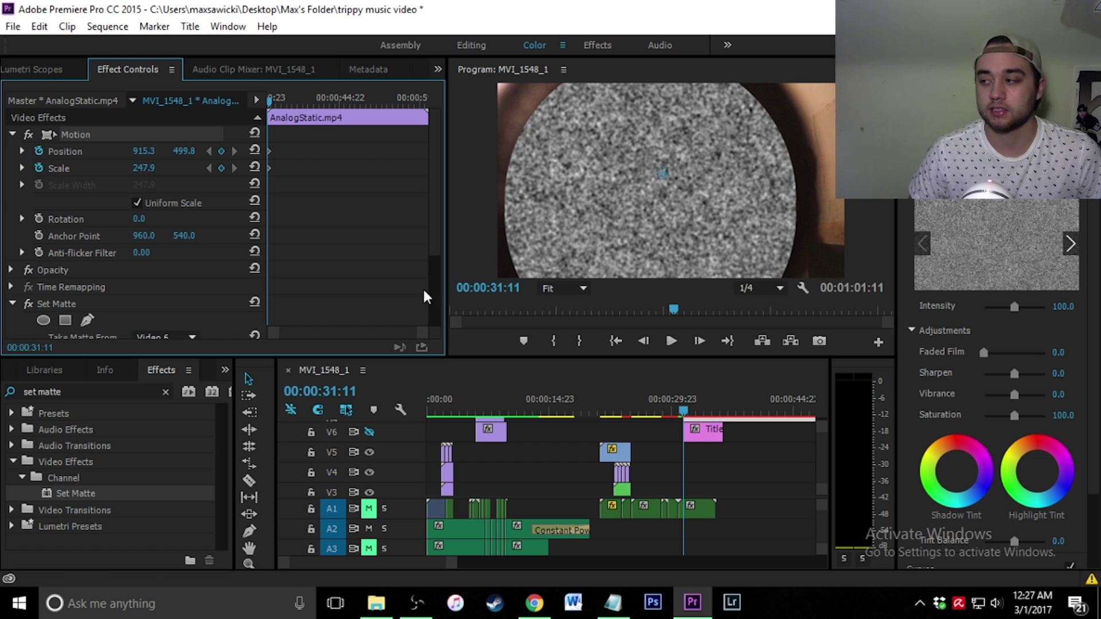
{"action": "left_click", "coordinate": [717, 426]}
{"action": "key", "text": "space"}
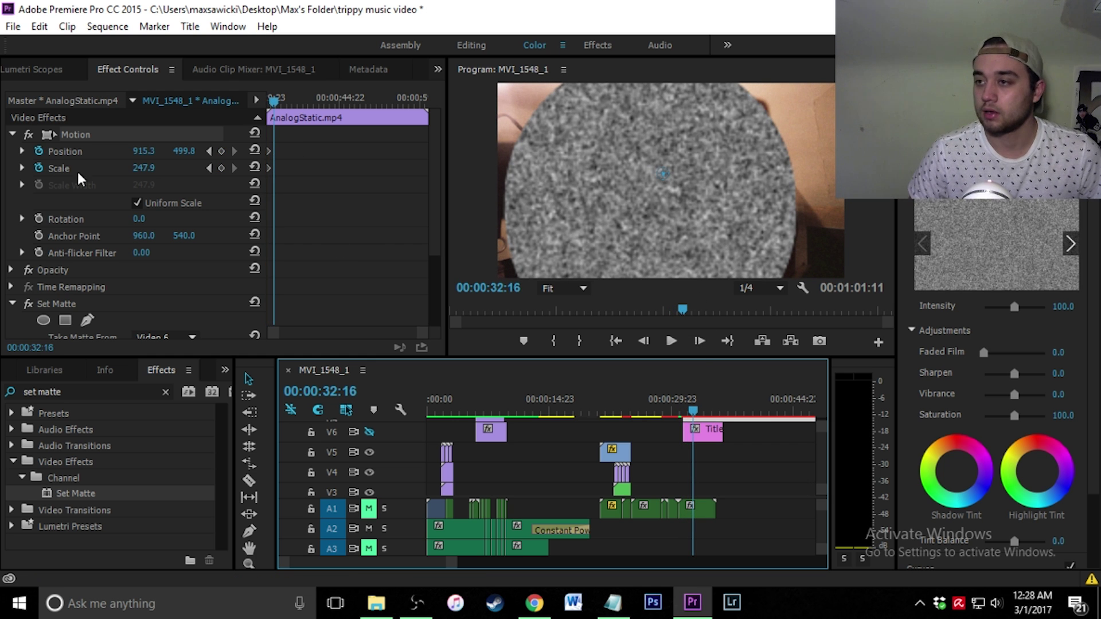
- Keyframe the static clip at position 862.3, 463.8 and scale 133.9 at 00:00:32:16, and advance the playhead to 00:00:33:18
{"action": "left_click_drag", "start_coordinate": [147, 152], "coordinate": [109, 168]}
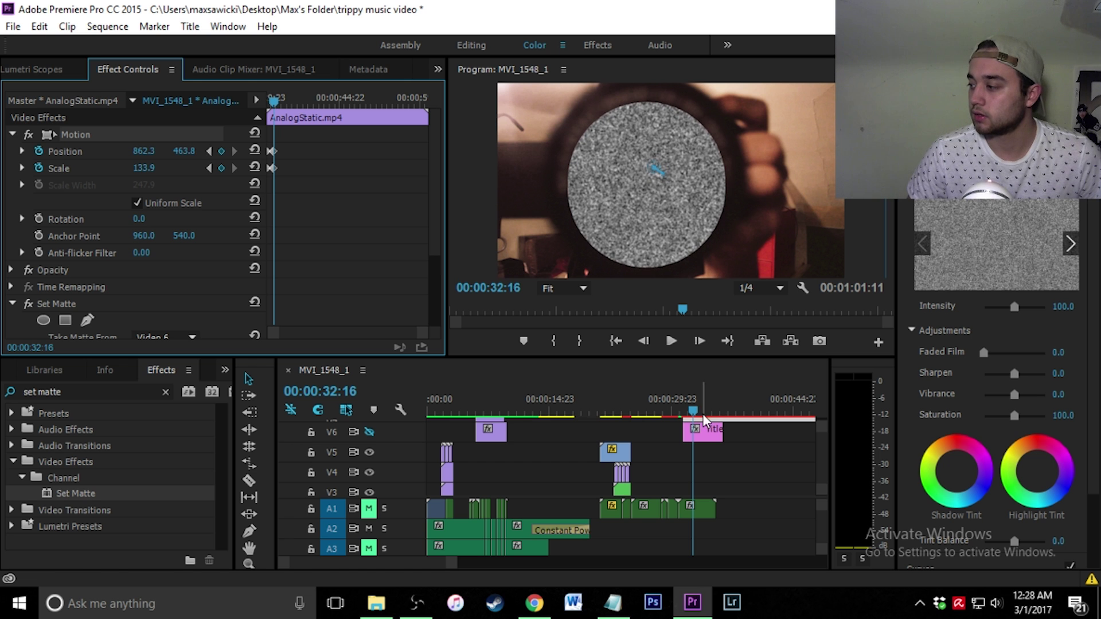
{"action": "left_click", "coordinate": [755, 454]}
{"action": "key", "text": "Right"}
{"action": "key", "text": "Right"}
{"action": "key", "text": "Right"}
{"action": "key", "text": "Right"}
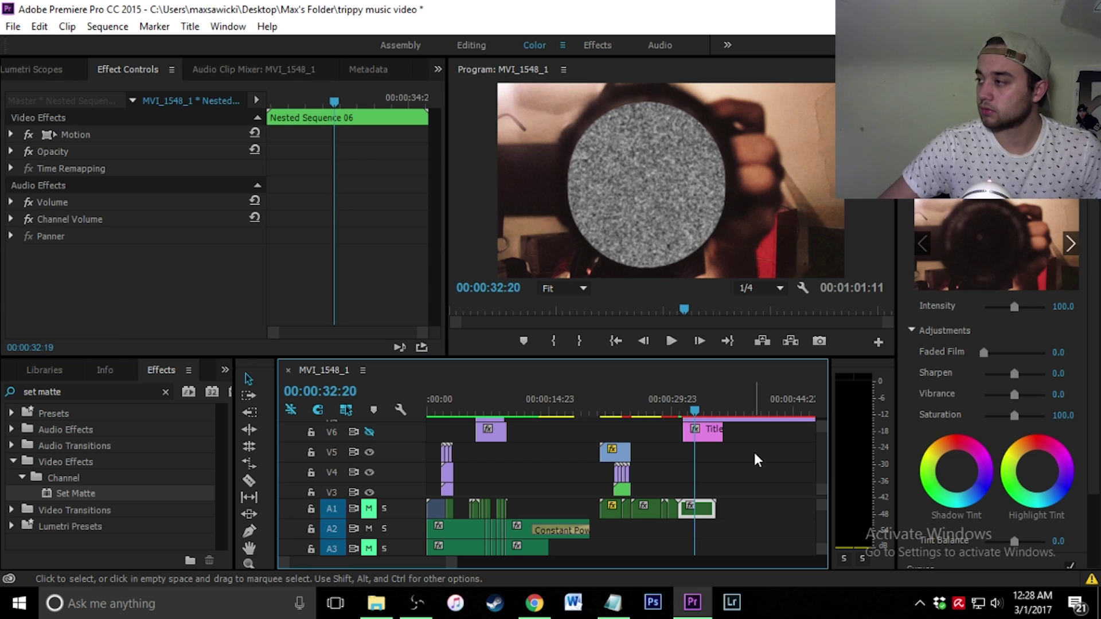
{"action": "key", "text": "Right"}
{"action": "key", "text": "Right"}
{"action": "key", "text": "Right"}
{"action": "key", "text": "Right"}
{"action": "key", "text": "Right"}
{"action": "key", "text": "Right"}
{"action": "key", "text": "Right"}
{"action": "key", "text": "Right"}
{"action": "key", "text": "Right"}
{"action": "key", "text": "Right"}
{"action": "key", "text": "Right"}
{"action": "key", "text": "Right"}
{"action": "key", "text": "Right"}
{"action": "key", "text": "Right"}
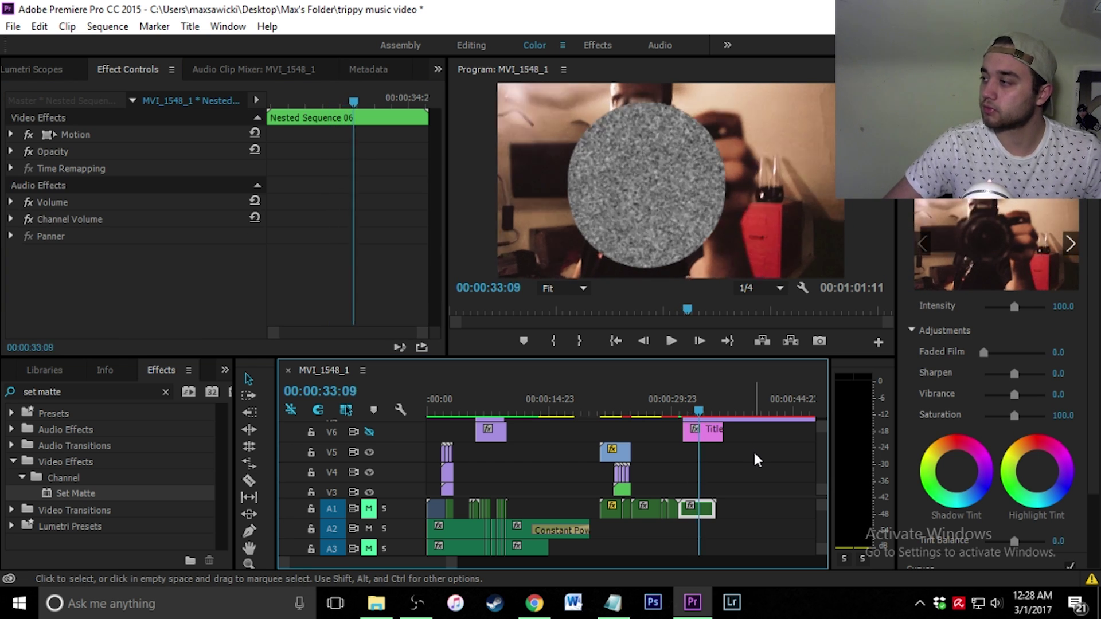
{"action": "key", "text": "Right"}
{"action": "key", "text": "Right"}
{"action": "key", "text": "Right"}
{"action": "key", "text": "Right"}
{"action": "key", "text": "Right"}
{"action": "key", "text": "Right"}
{"action": "key", "text": "Right"}
{"action": "key", "text": "Right"}
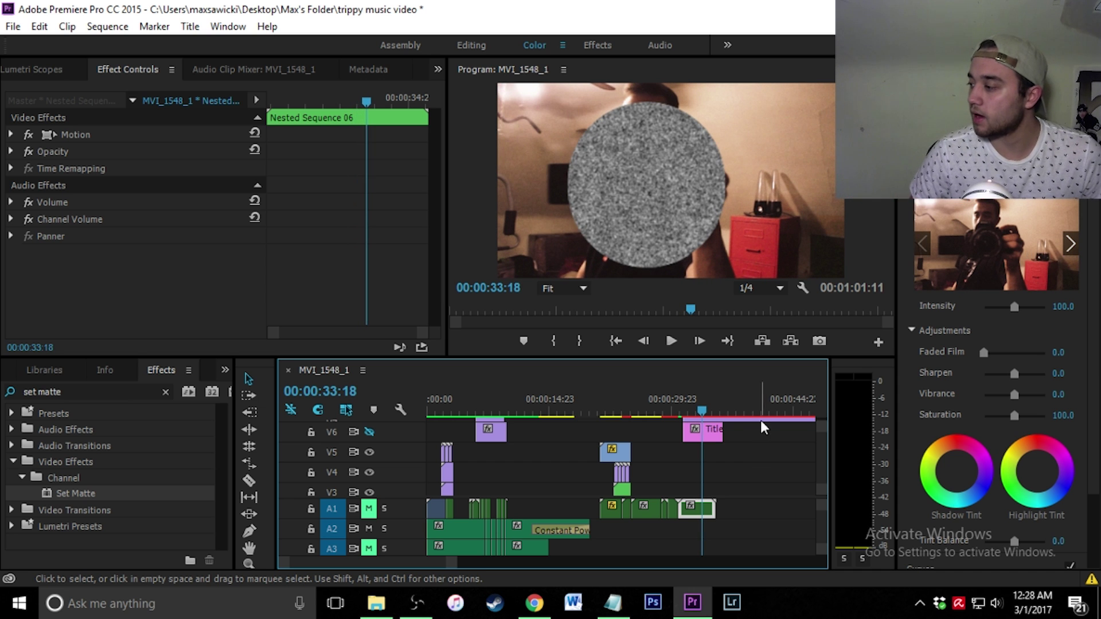
- Shrink the static clip to a scale of 41.9 at 00:00:33:18 and set its position to 862.3, 497.8 over the lens
{"action": "left_click", "coordinate": [714, 420]}
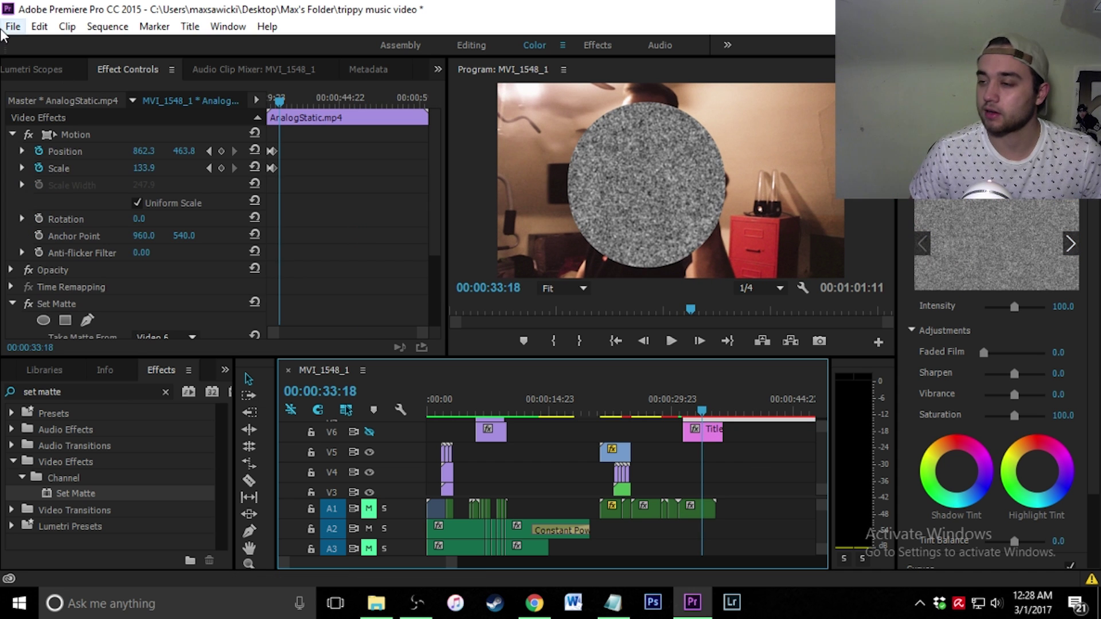
{"action": "left_click", "coordinate": [152, 168]}
{"action": "left_click_drag", "start_coordinate": [151, 168], "coordinate": [97, 169]}
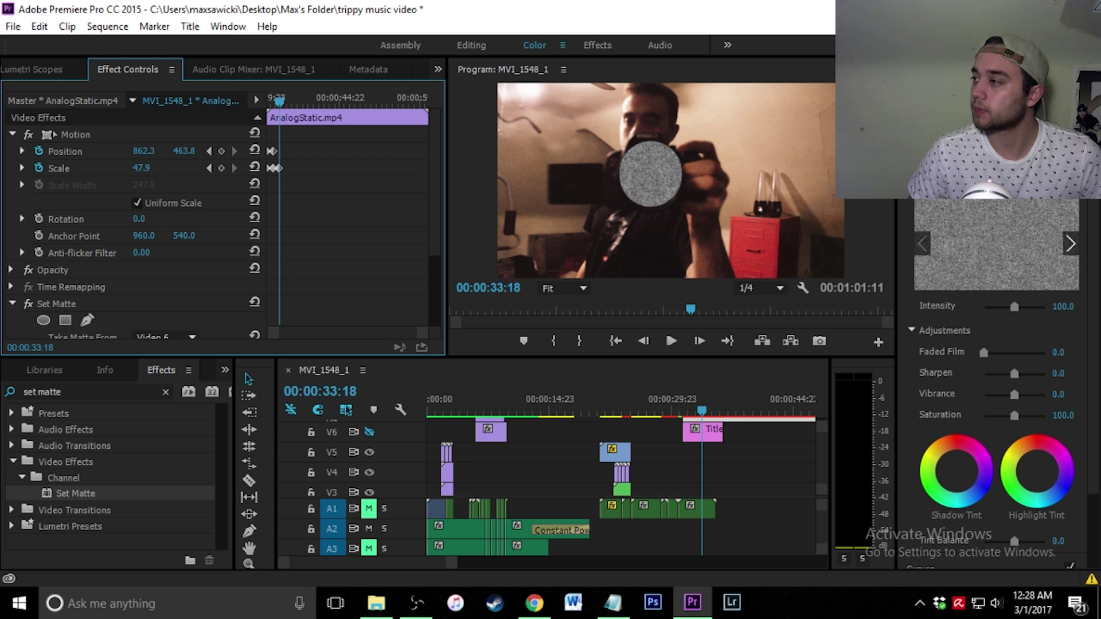
{"action": "left_click_drag", "start_coordinate": [184, 151], "coordinate": [187, 177]}
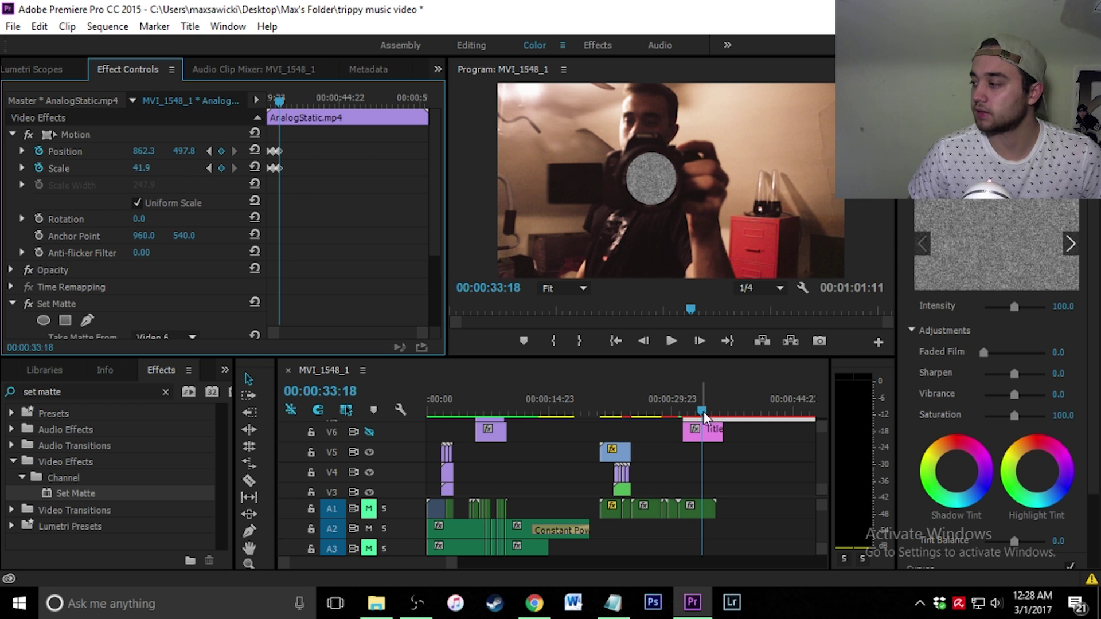
- Play back the static animation from 00:00:31:06 and review the earlier finished effect around 00:00:08:10 to 00:00:08:19
{"action": "left_click_drag", "start_coordinate": [703, 409], "coordinate": [681, 413]}
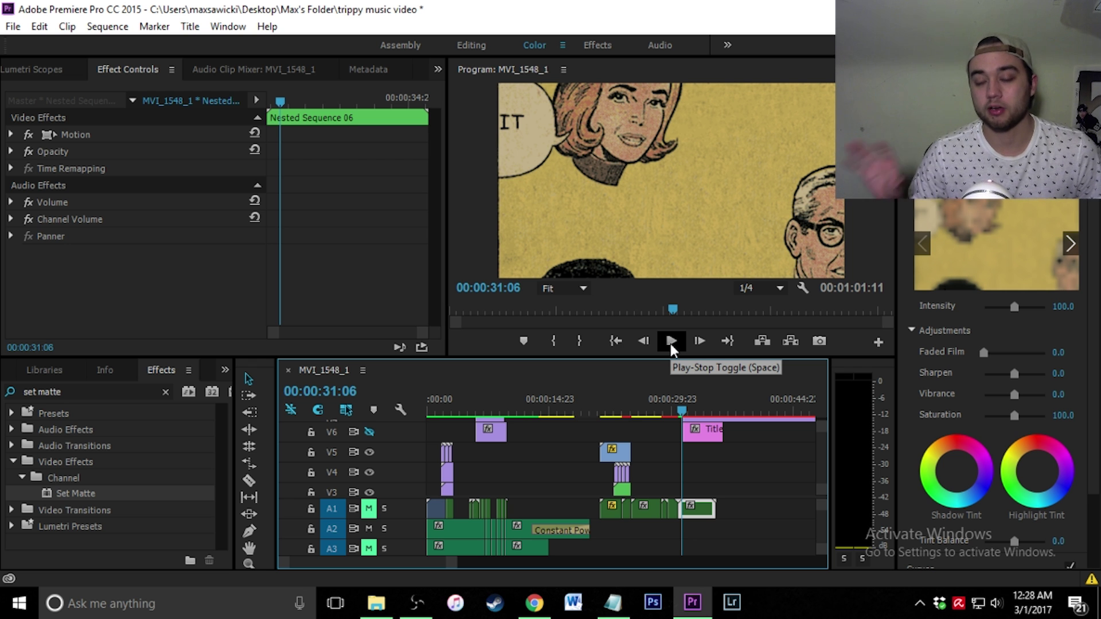
{"action": "left_click", "coordinate": [669, 343]}
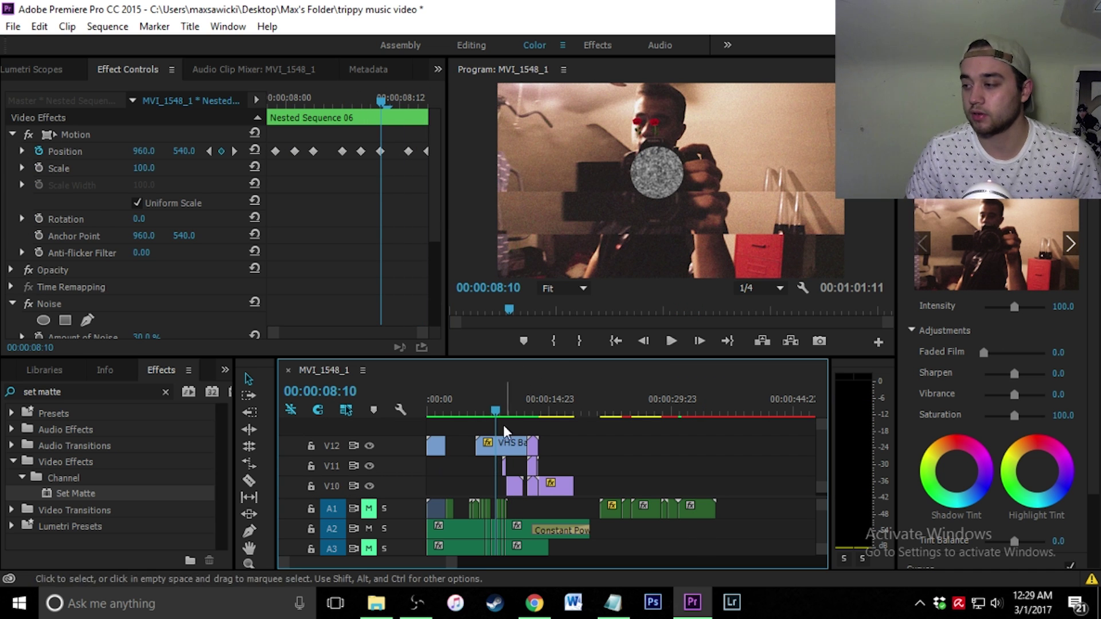
{"action": "left_click", "coordinate": [498, 410]}
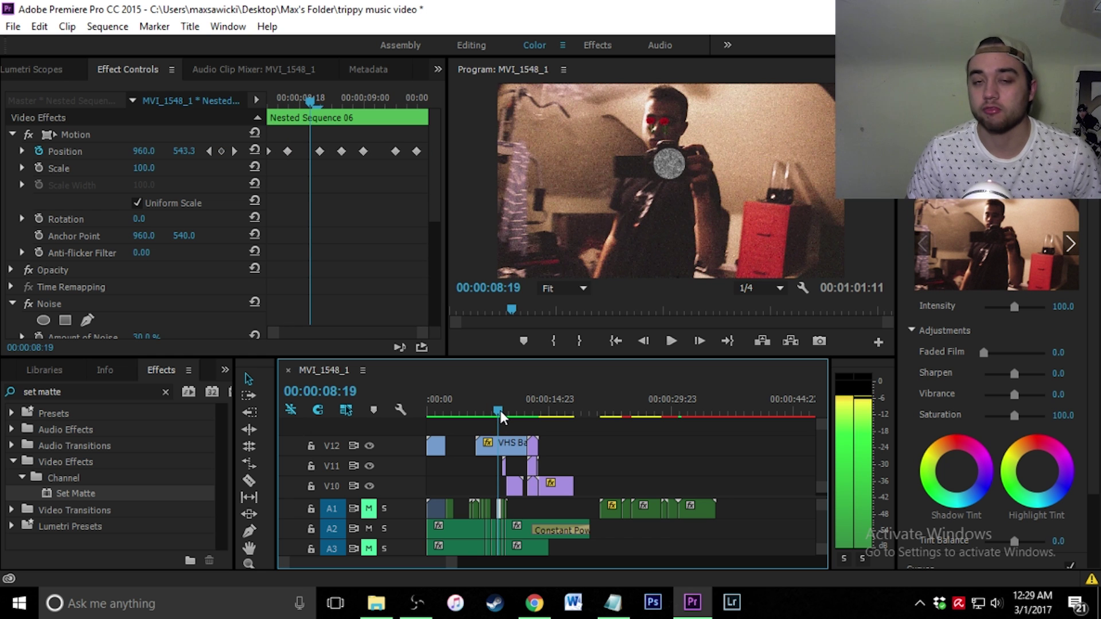
{"action": "left_click_drag", "start_coordinate": [500, 410], "coordinate": [666, 411]}
- Delete only the audio of the VHS Bad Tracking Overlay clip from track A2, keeping its video on V2
{"action": "scroll", "coordinate": [822, 465], "scroll_direction": "down", "scroll_amount": 5}
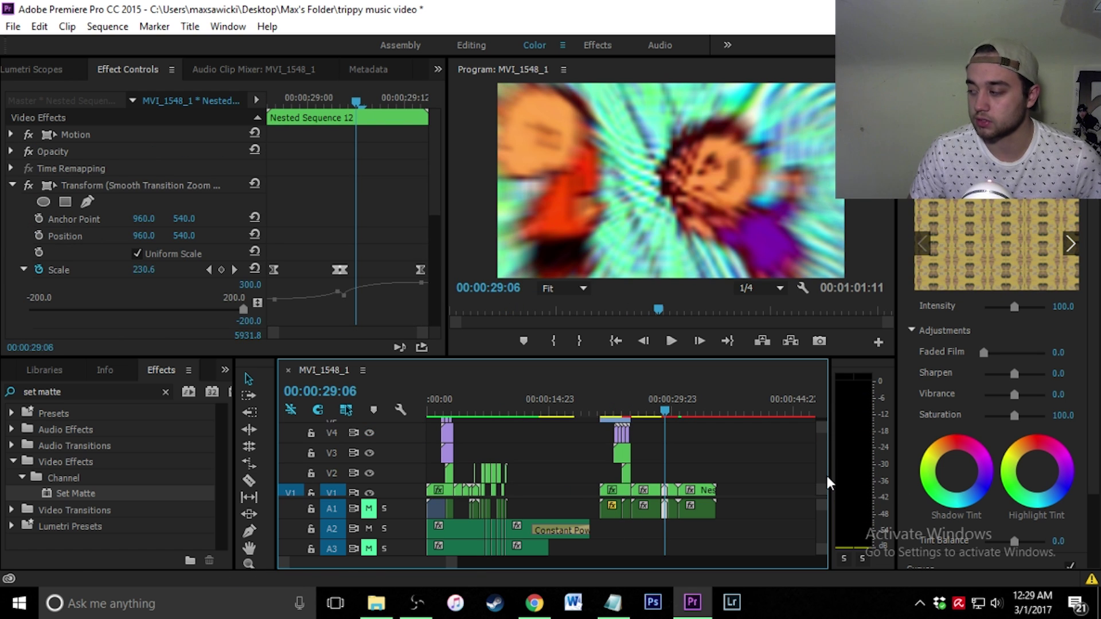
{"action": "left_click", "coordinate": [739, 527]}
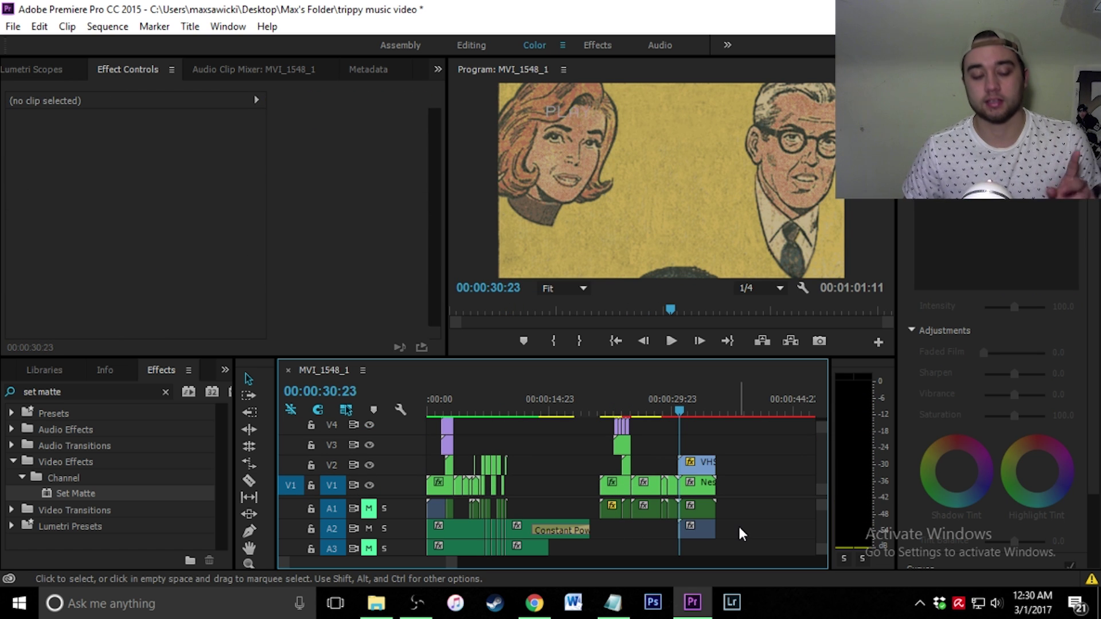
{"action": "left_click", "coordinate": [694, 466]}
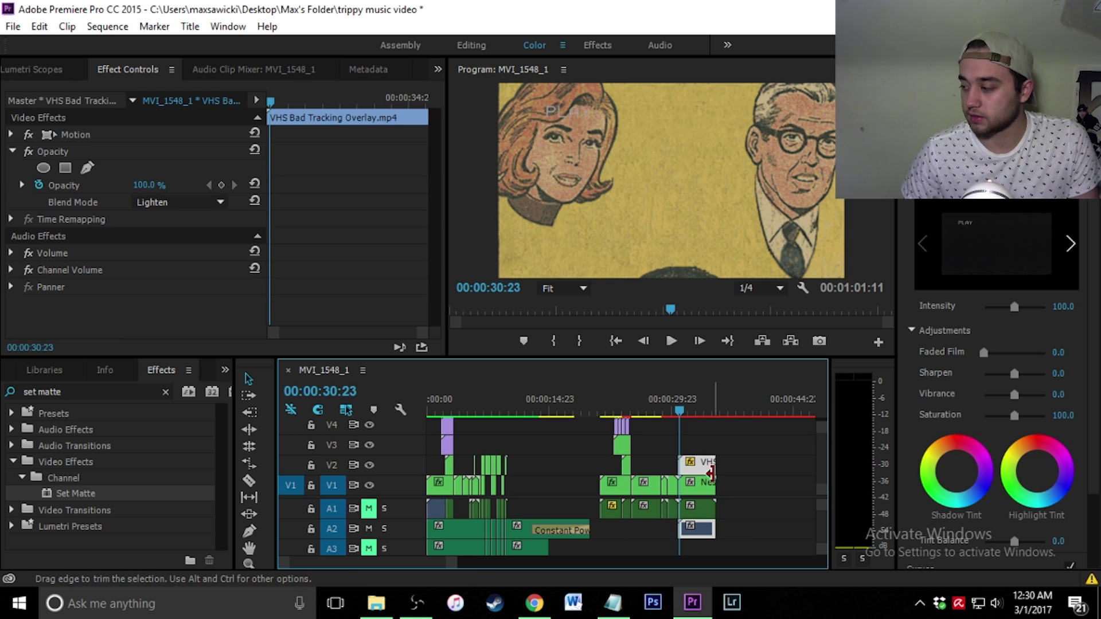
{"action": "left_click", "coordinate": [746, 518]}
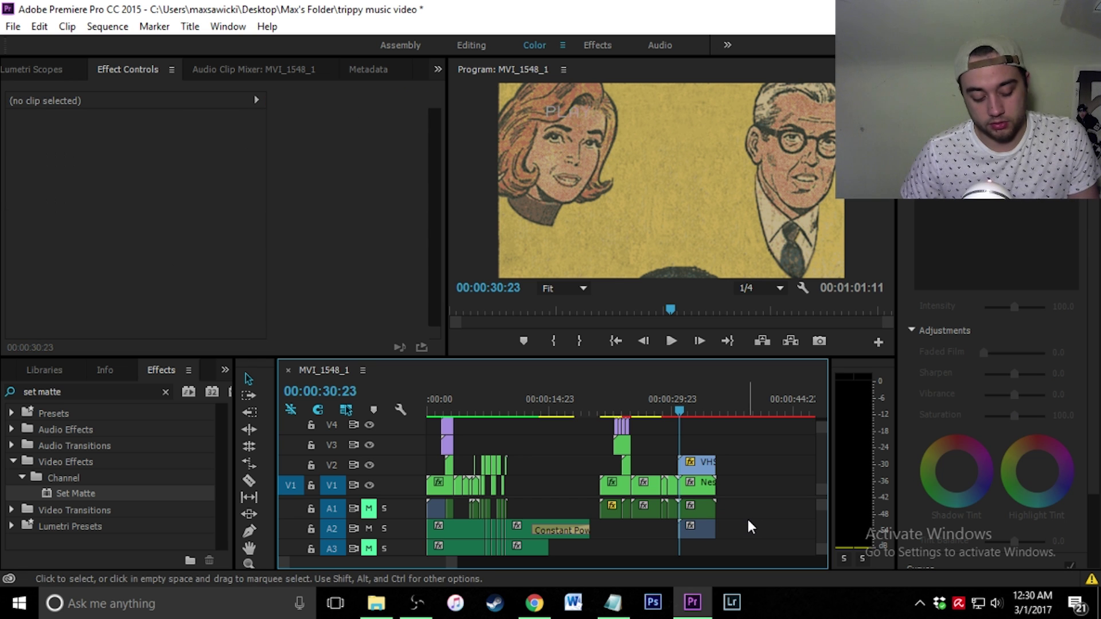
{"action": "left_click", "coordinate": [701, 531], "text": "alt"}
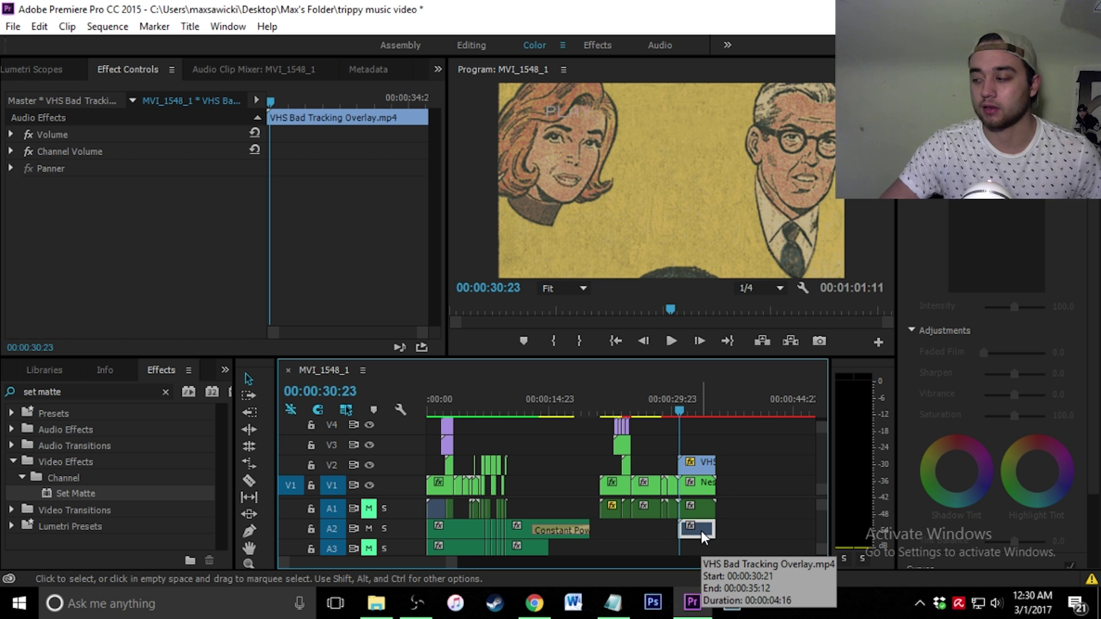
{"action": "key", "text": "Delete"}
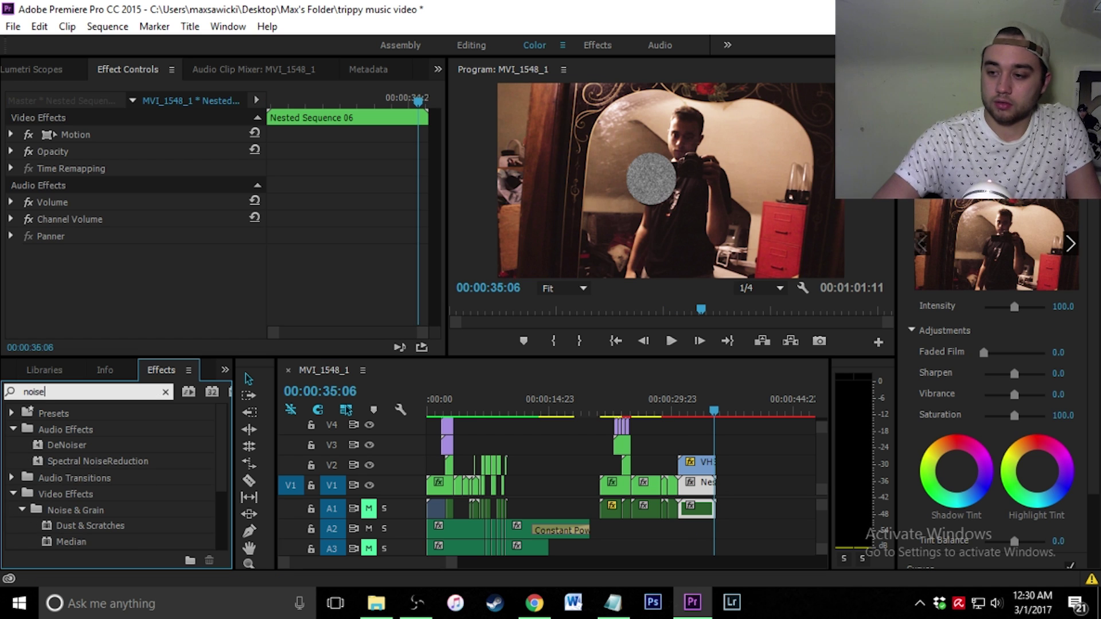
- Apply the Noise effect to the VHS Bad Tracking Overlay clip and set its amount of noise to 34%
{"action": "scroll", "coordinate": [95, 520], "scroll_direction": "down", "scroll_amount": 3}
{"action": "left_click_drag", "start_coordinate": [78, 511], "coordinate": [698, 472]}
{"action": "left_click_drag", "start_coordinate": [141, 270], "coordinate": [186, 270]}
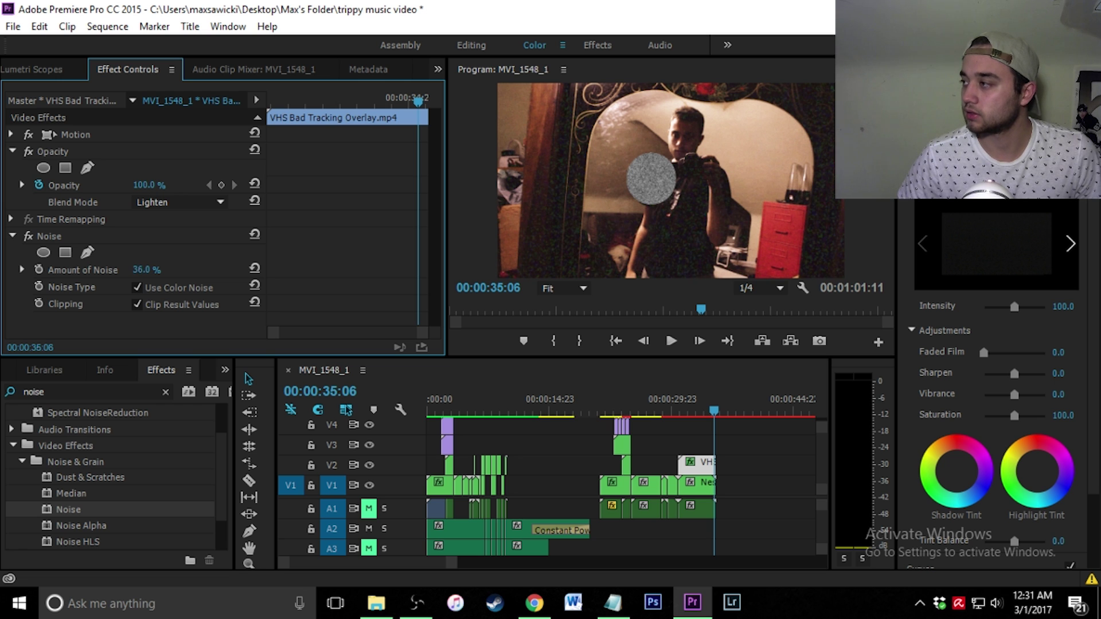
{"action": "left_click", "coordinate": [151, 268]}
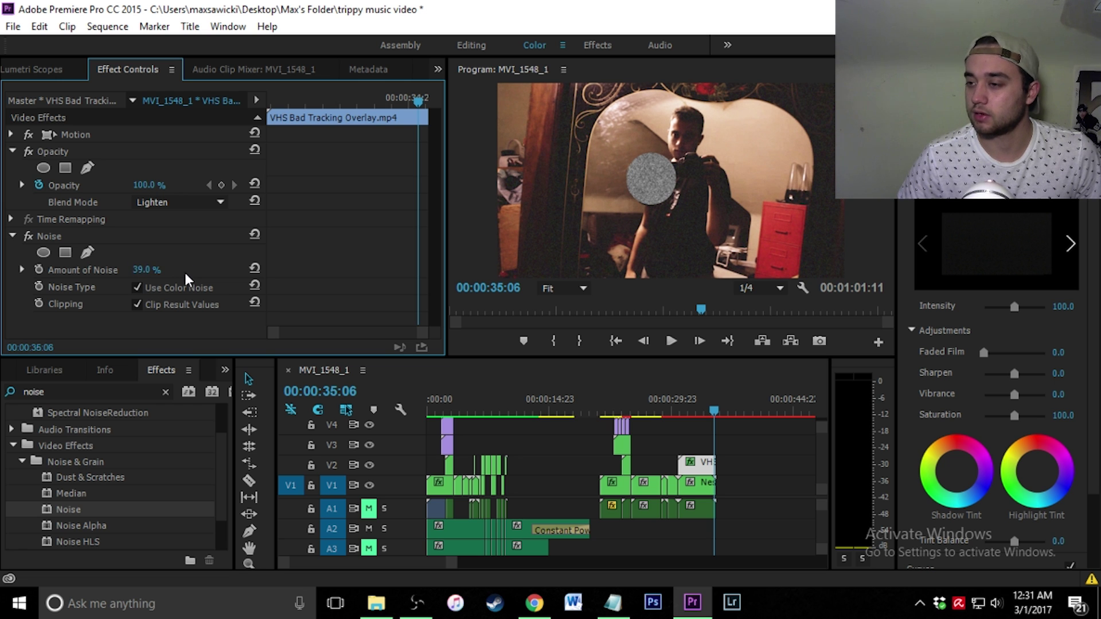
{"action": "left_click_drag", "start_coordinate": [146, 269], "coordinate": [139, 270]}
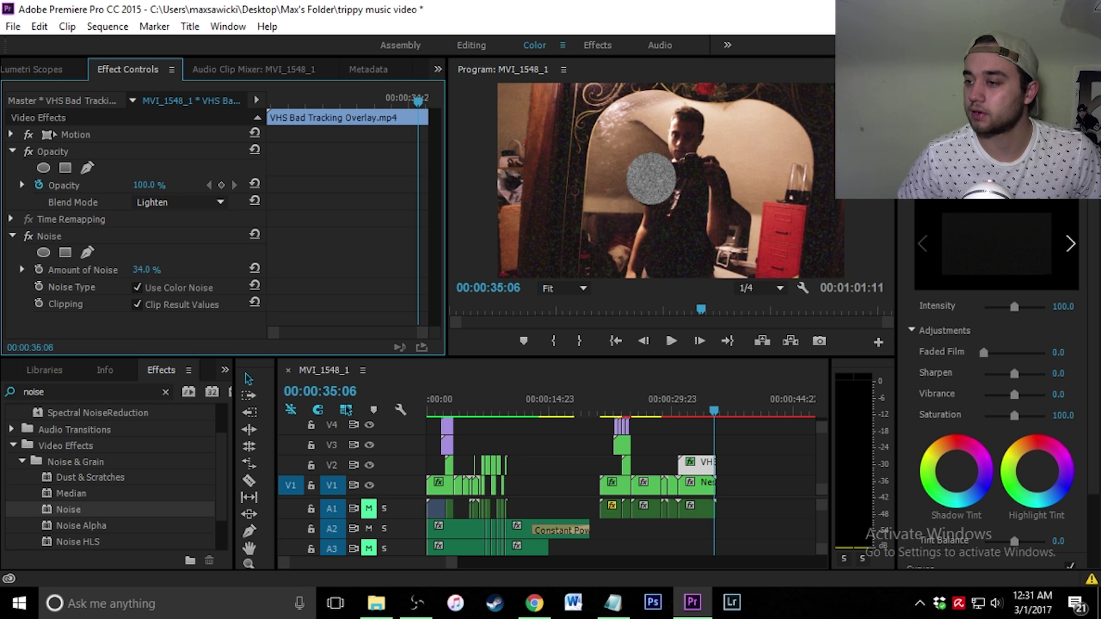
- Move the VHS Bad Tracking Overlay clip from track V2 up to track V4
{"action": "left_click", "coordinate": [698, 406]}
{"action": "left_click", "coordinate": [708, 462]}
{"action": "left_click_drag", "start_coordinate": [704, 453], "coordinate": [697, 408]}
- Duplicate the Nested Sequence 06 video clip from V1 onto track V2 and set the copy's scale to 115
{"action": "left_click", "coordinate": [708, 485]}
{"action": "left_click", "coordinate": [696, 406]}
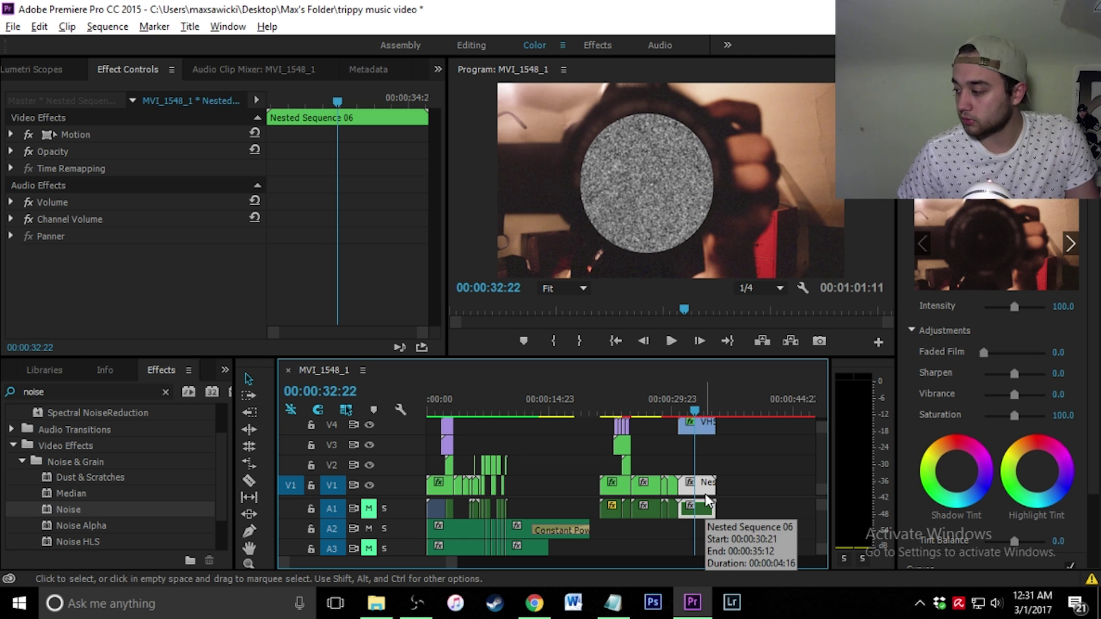
{"action": "left_click_drag", "start_coordinate": [708, 502], "coordinate": [701, 466]}
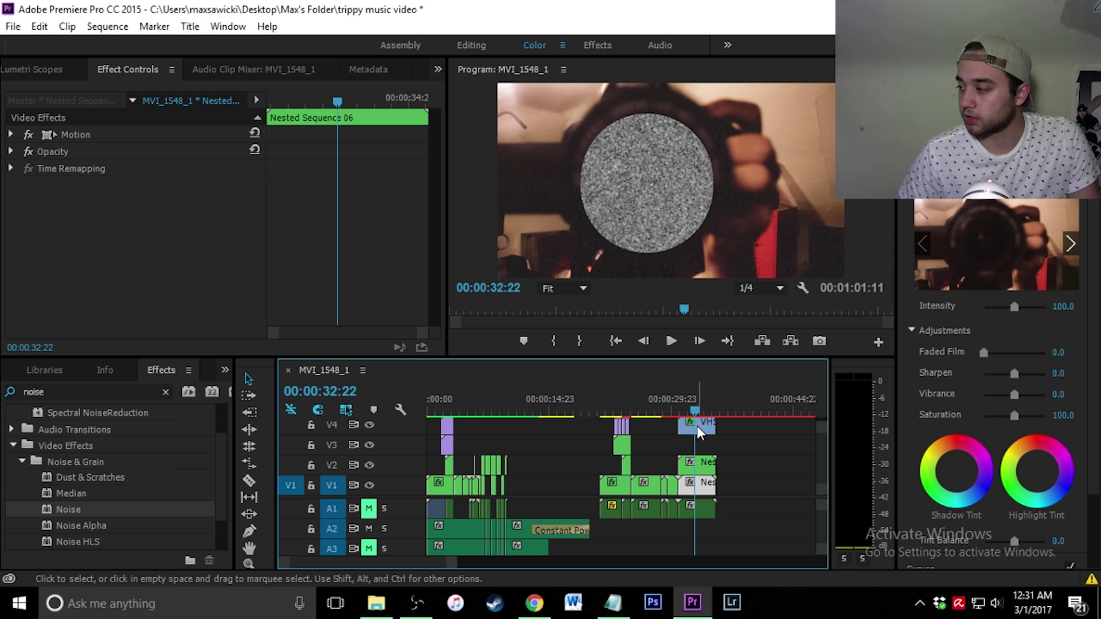
{"action": "left_click", "coordinate": [703, 464]}
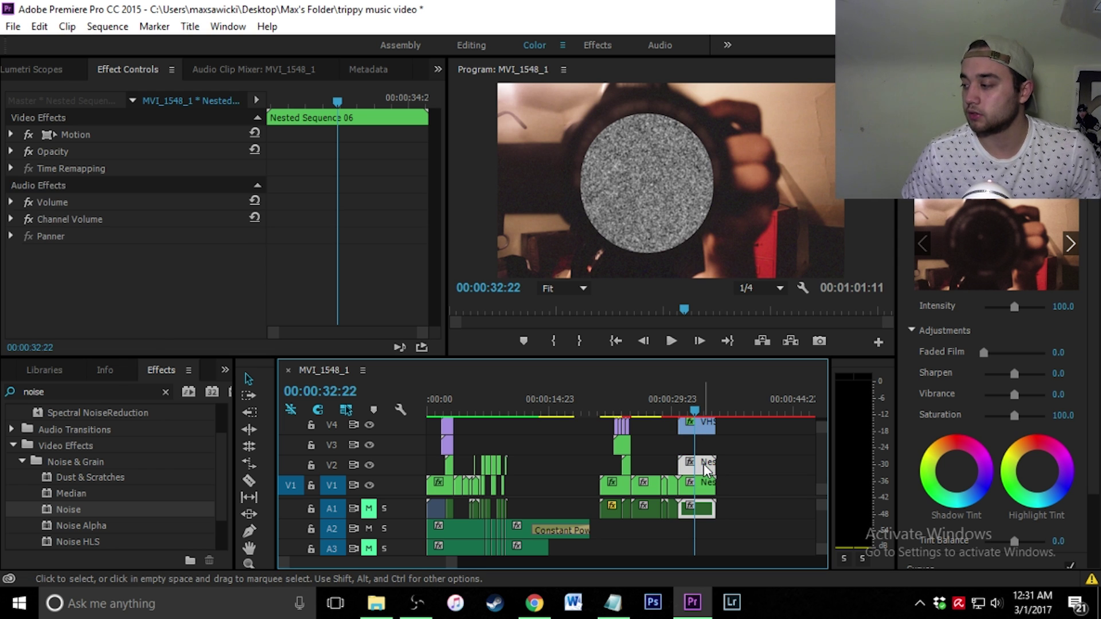
{"action": "left_click", "coordinate": [11, 134]}
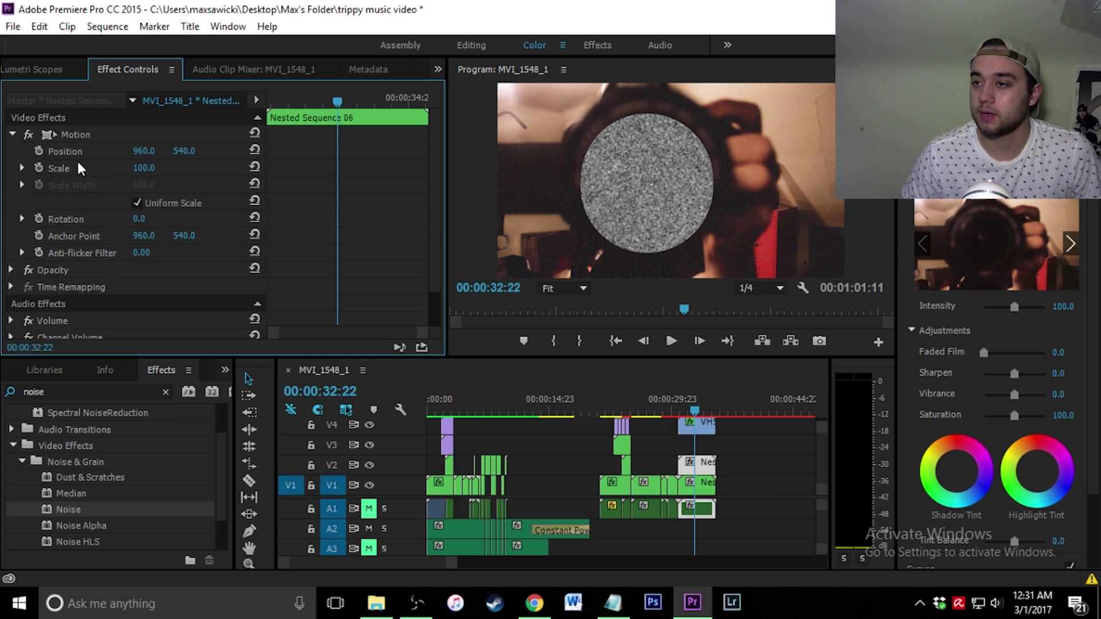
{"action": "left_click", "coordinate": [154, 169]}
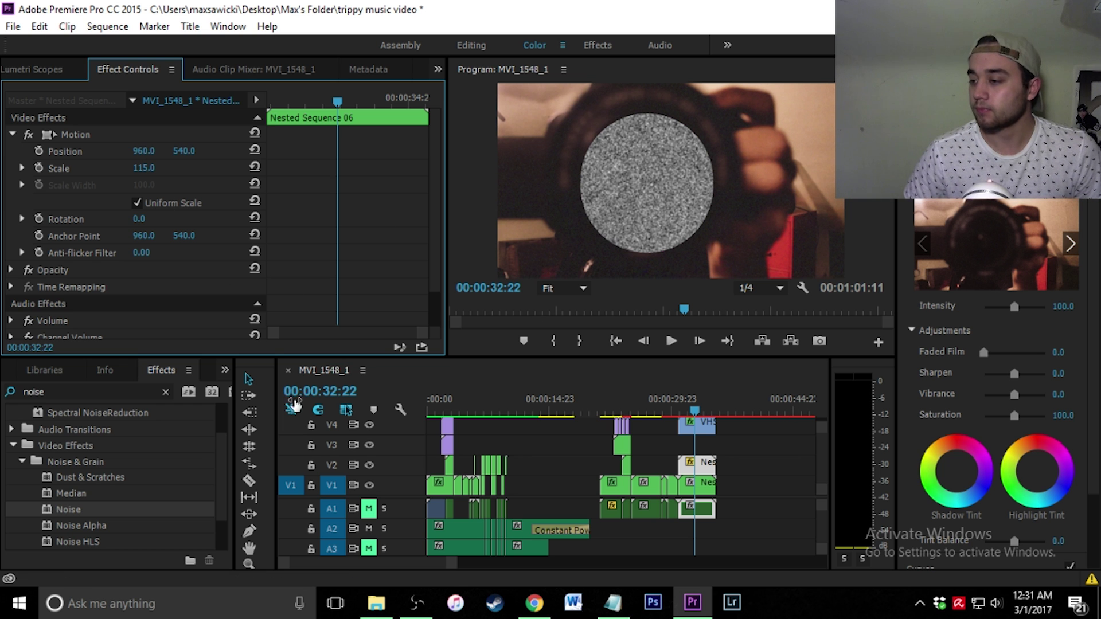
- Apply the Crop effect to the nested sequence copy on V2, cropping the top by 41% and the bottom by 36%
{"action": "left_click", "coordinate": [165, 391]}
{"action": "type", "text": "cr"}
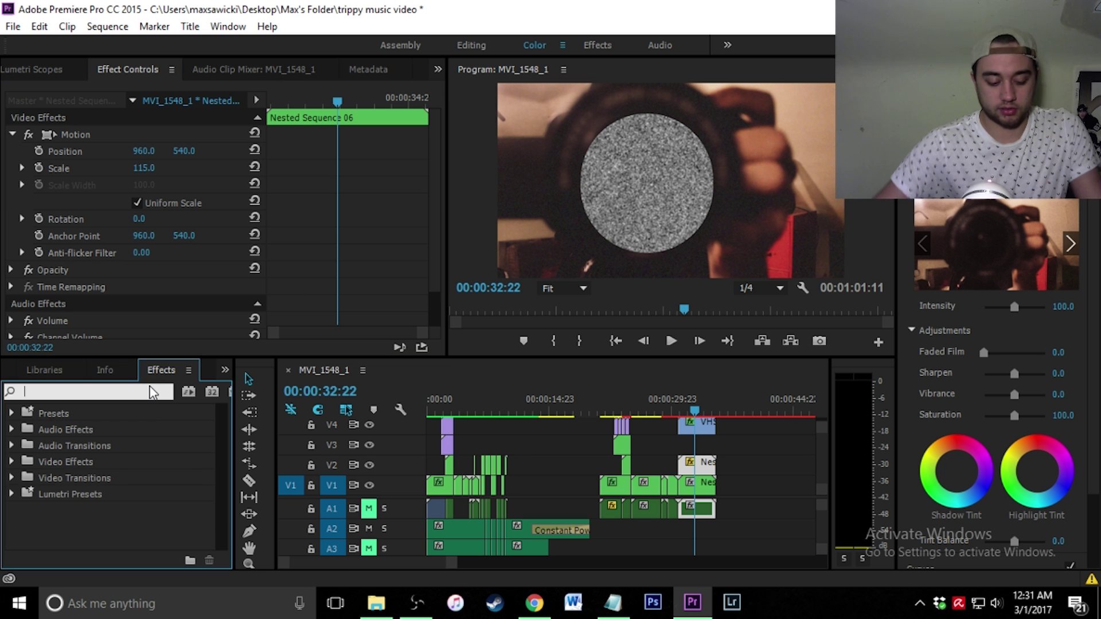
{"action": "type", "text": "op"}
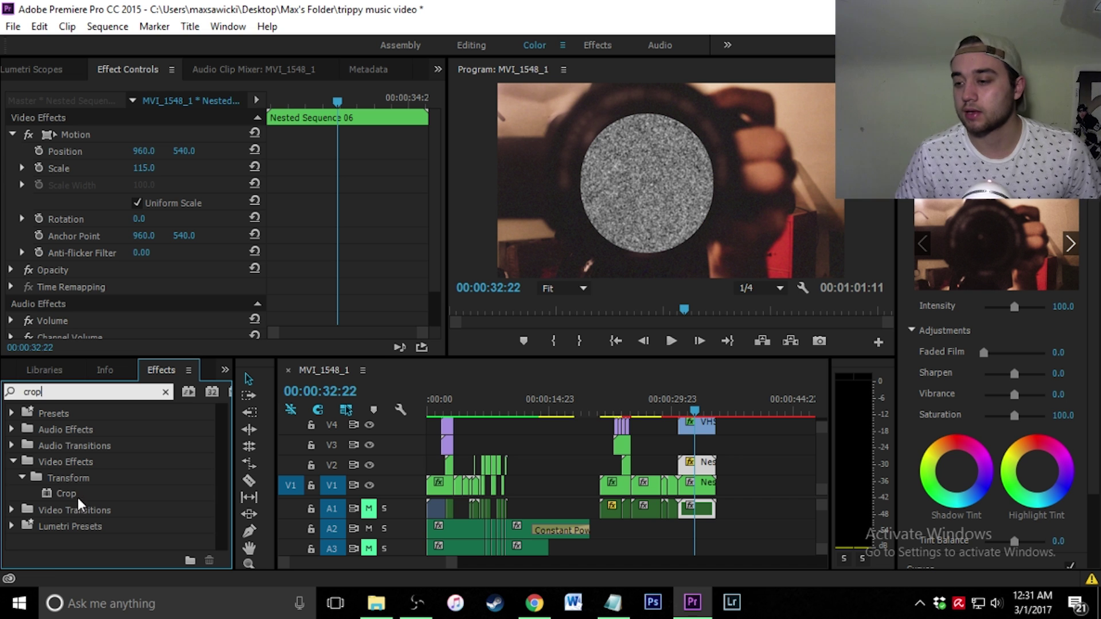
{"action": "left_click_drag", "start_coordinate": [71, 493], "coordinate": [708, 481]}
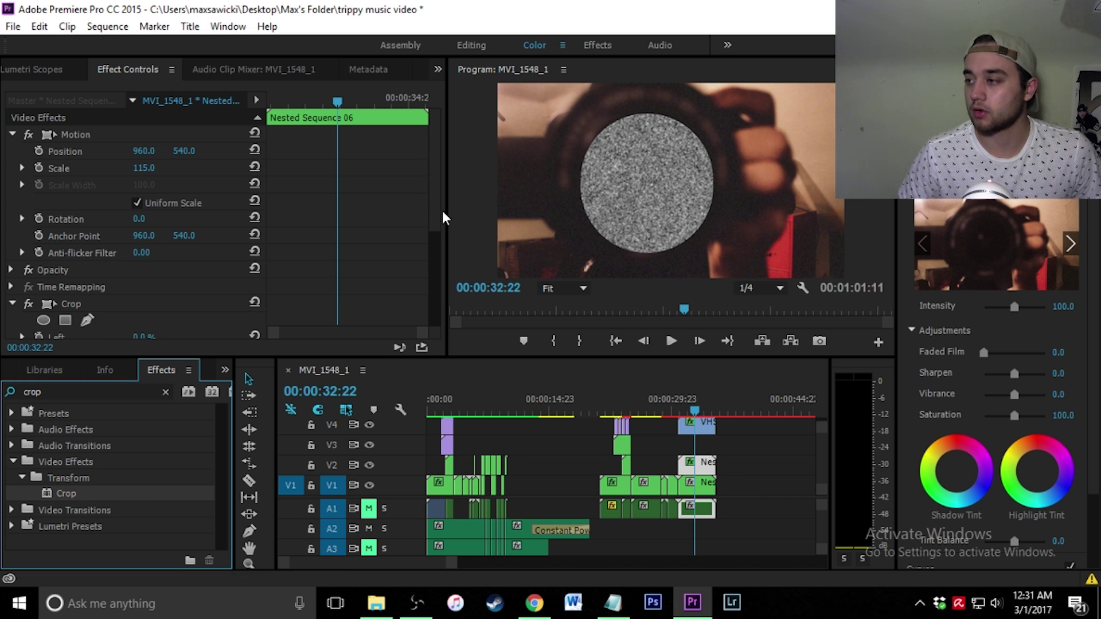
{"action": "left_click_drag", "start_coordinate": [442, 211], "coordinate": [439, 286]}
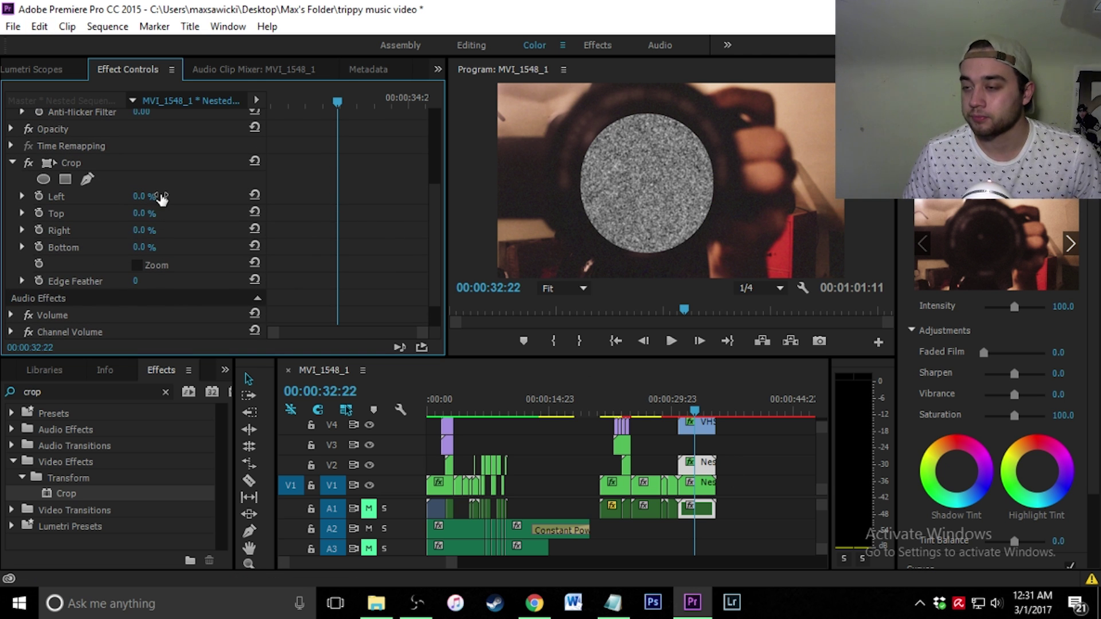
{"action": "left_click_drag", "start_coordinate": [146, 212], "coordinate": [167, 247]}
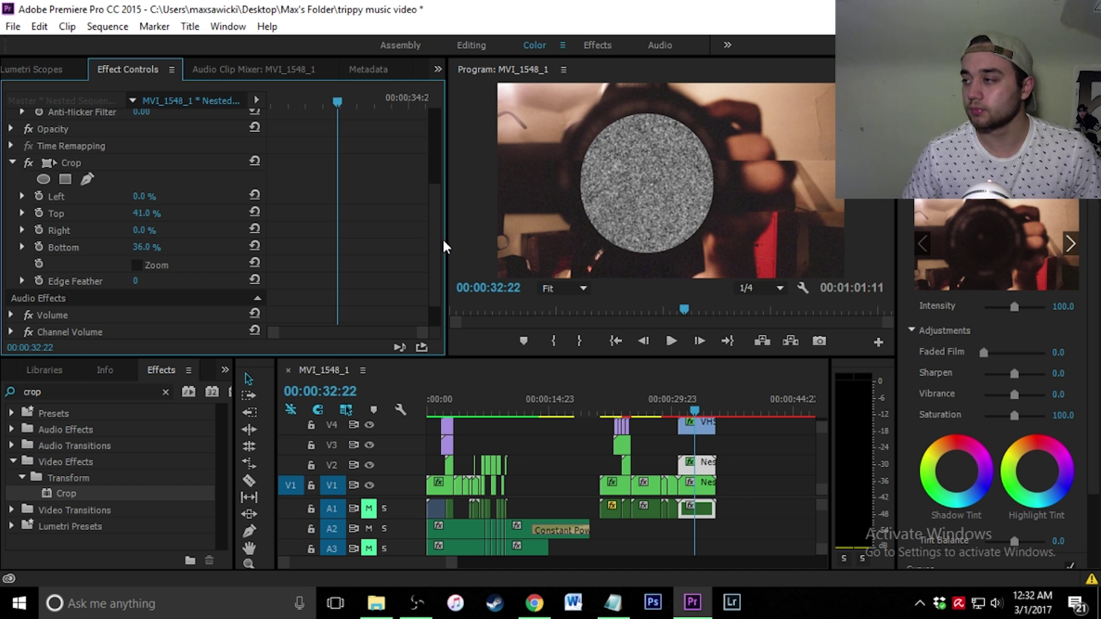
- Play back the cropped glitch strip from 00:00:31:01 to check how it looks
{"action": "left_click_drag", "start_coordinate": [686, 410], "coordinate": [679, 415]}
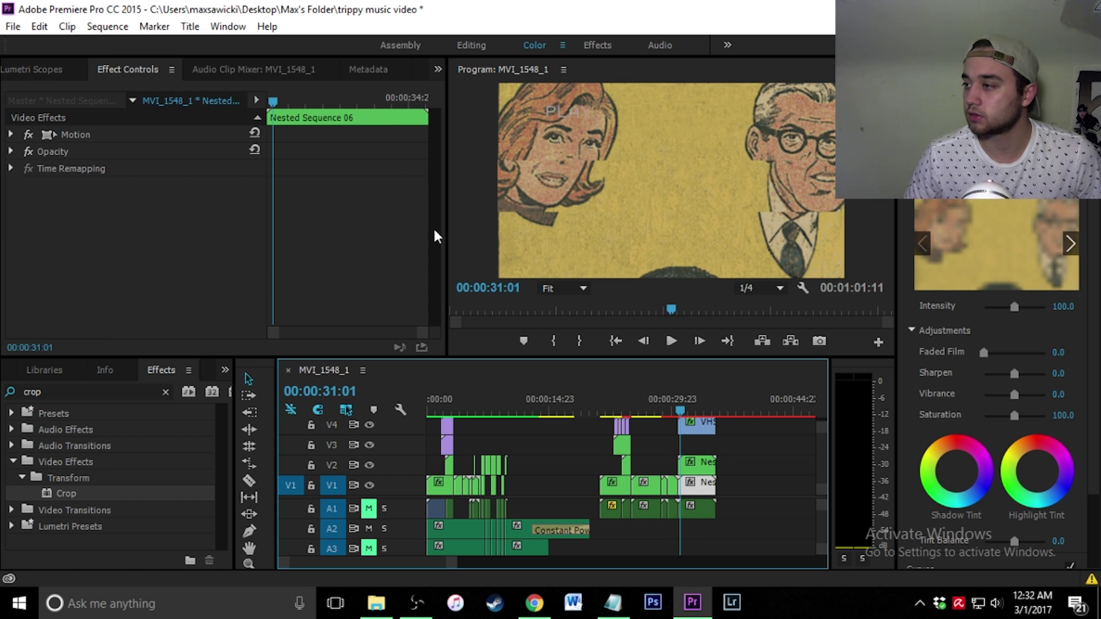
{"action": "left_click", "coordinate": [671, 342]}
{"action": "left_click", "coordinate": [671, 343]}
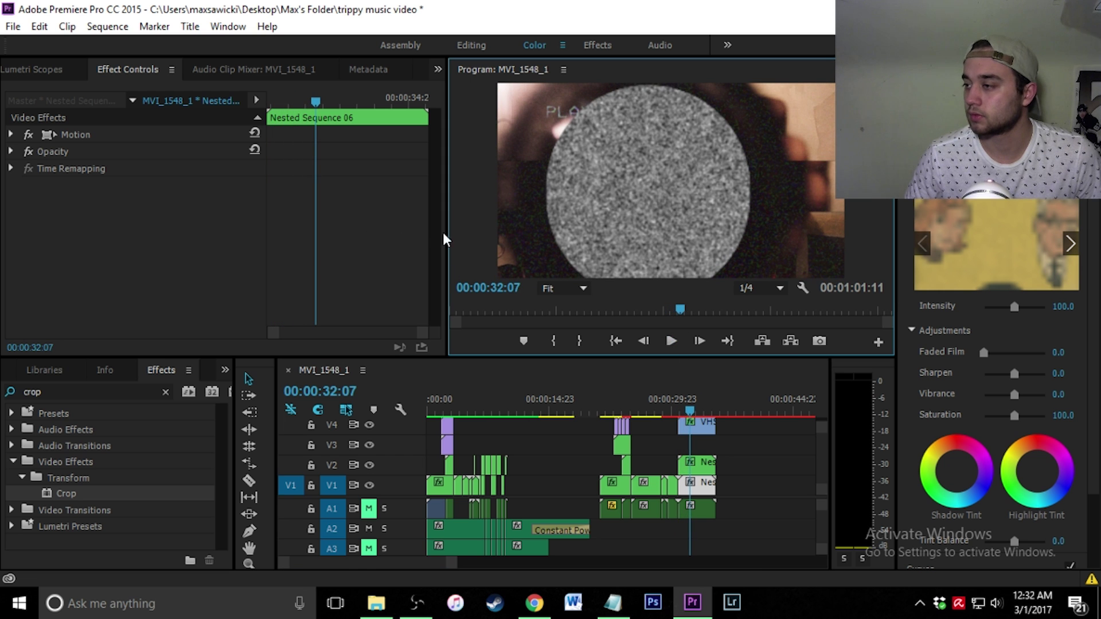
- Keyframe the V2 copy's position from 960, 540 at 00:00:30:23 to 960, 694 at 00:00:32:01
{"action": "left_click", "coordinate": [693, 463]}
{"action": "left_click_drag", "start_coordinate": [686, 411], "coordinate": [675, 413]}
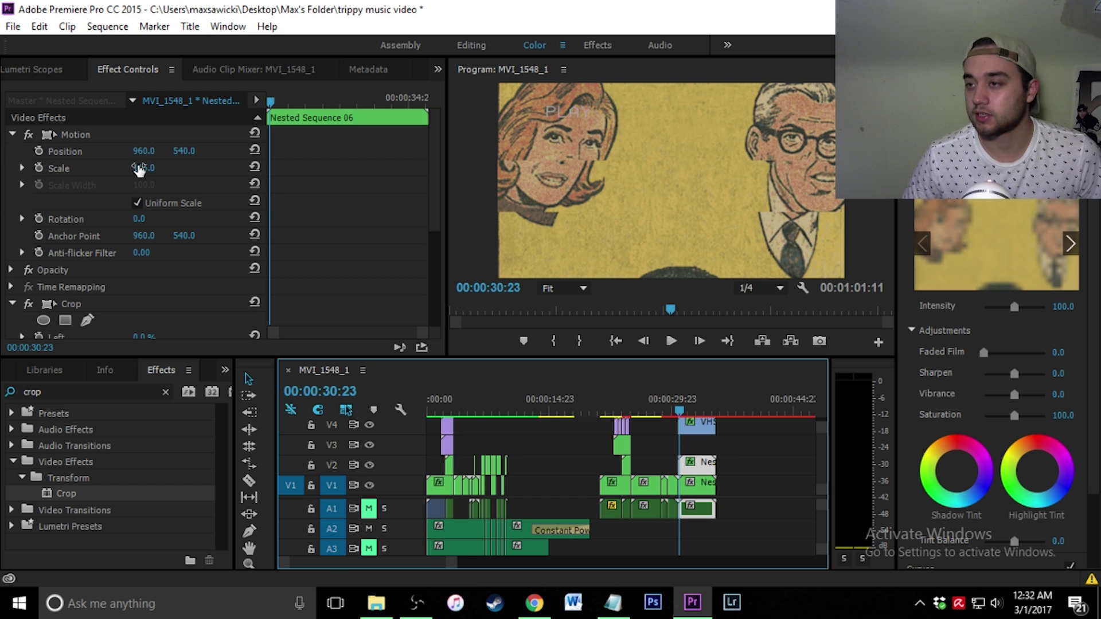
{"action": "left_click", "coordinate": [38, 151]}
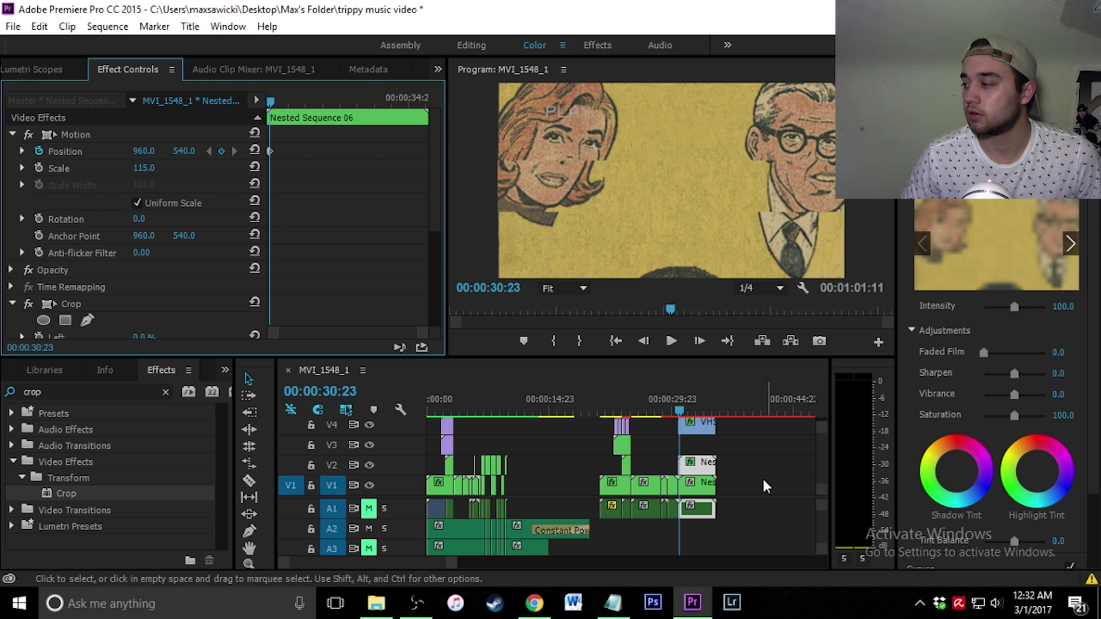
{"action": "left_click_drag", "start_coordinate": [679, 412], "coordinate": [688, 414]}
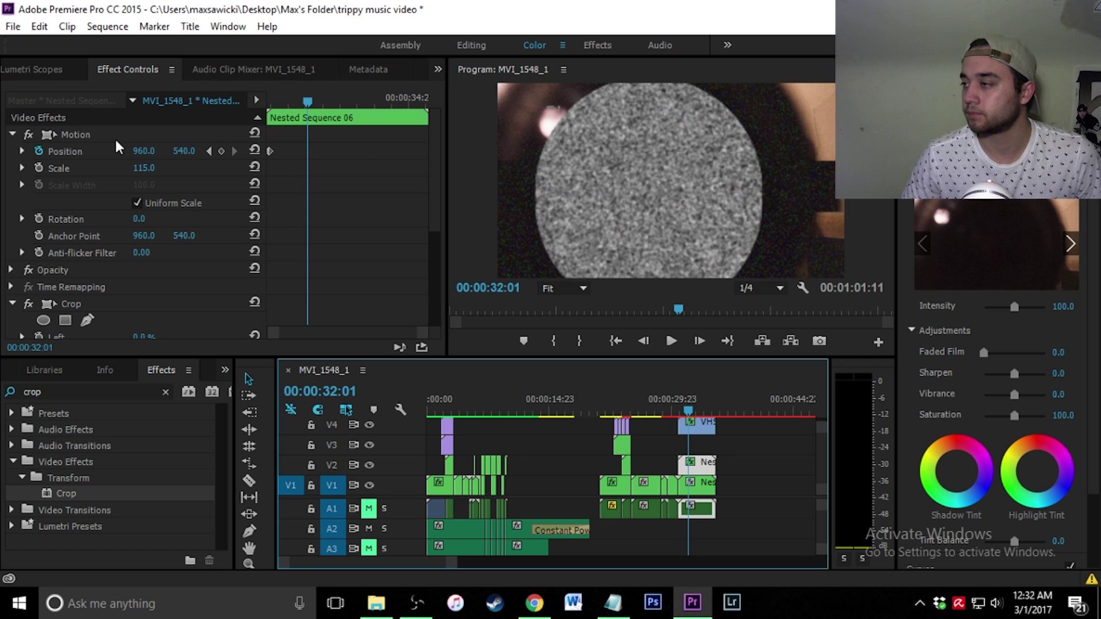
{"action": "left_click_drag", "start_coordinate": [188, 152], "coordinate": [277, 151]}
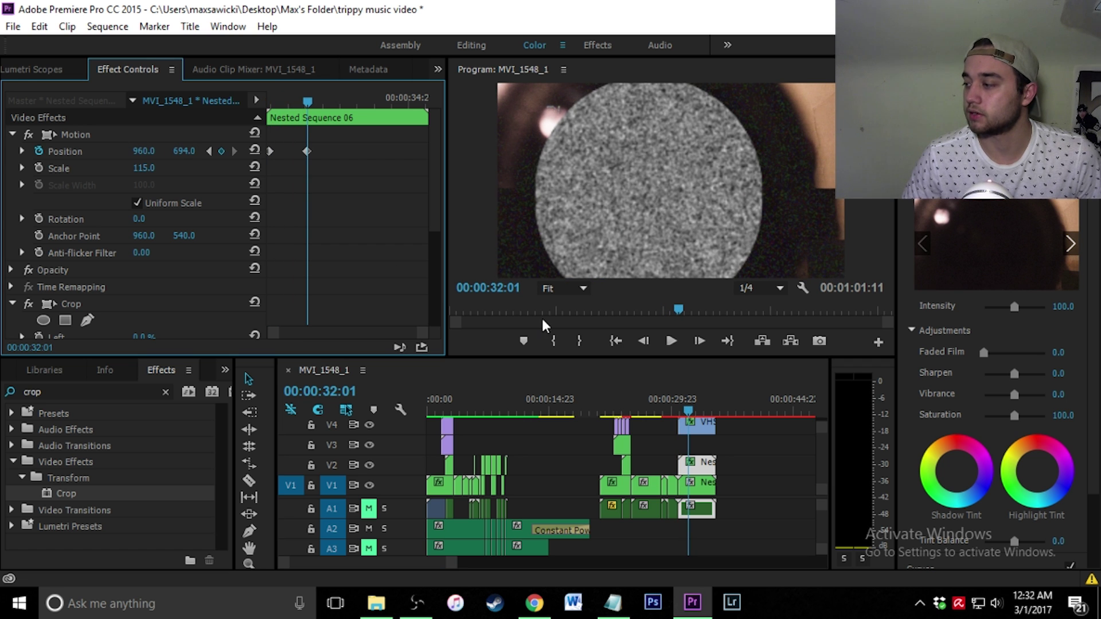
- Keyframe the V2 copy's position to 960, 900 at 00:00:34:10 and play the strip animation back from 00:00:30:13
{"action": "left_click_drag", "start_coordinate": [696, 414], "coordinate": [711, 418]}
{"action": "left_click_drag", "start_coordinate": [186, 151], "coordinate": [434, 238]}
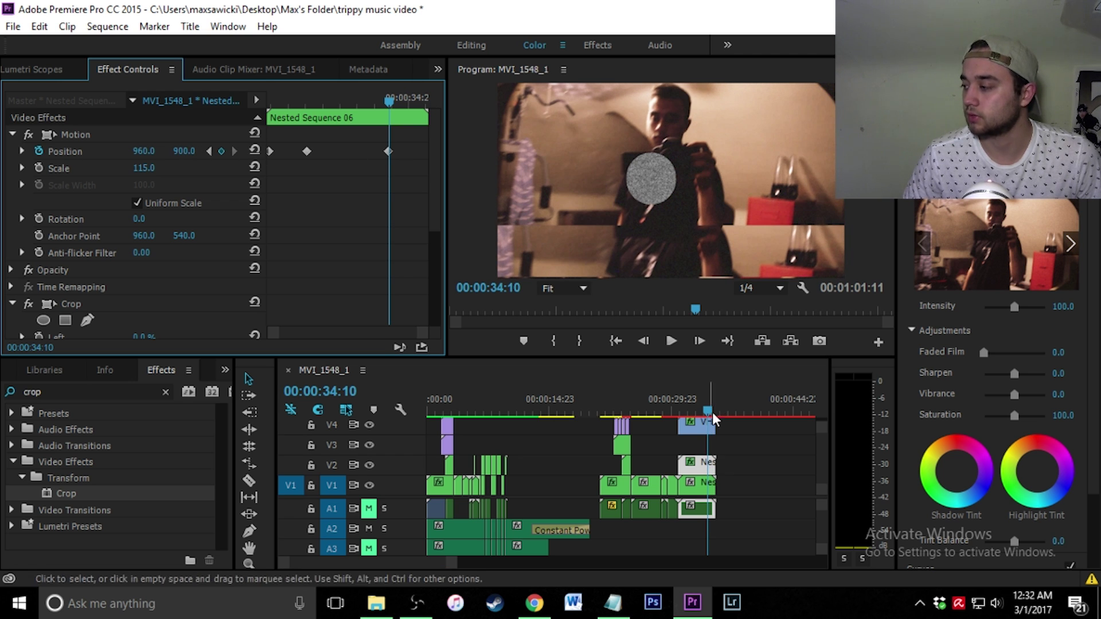
{"action": "left_click_drag", "start_coordinate": [709, 404], "coordinate": [672, 421]}
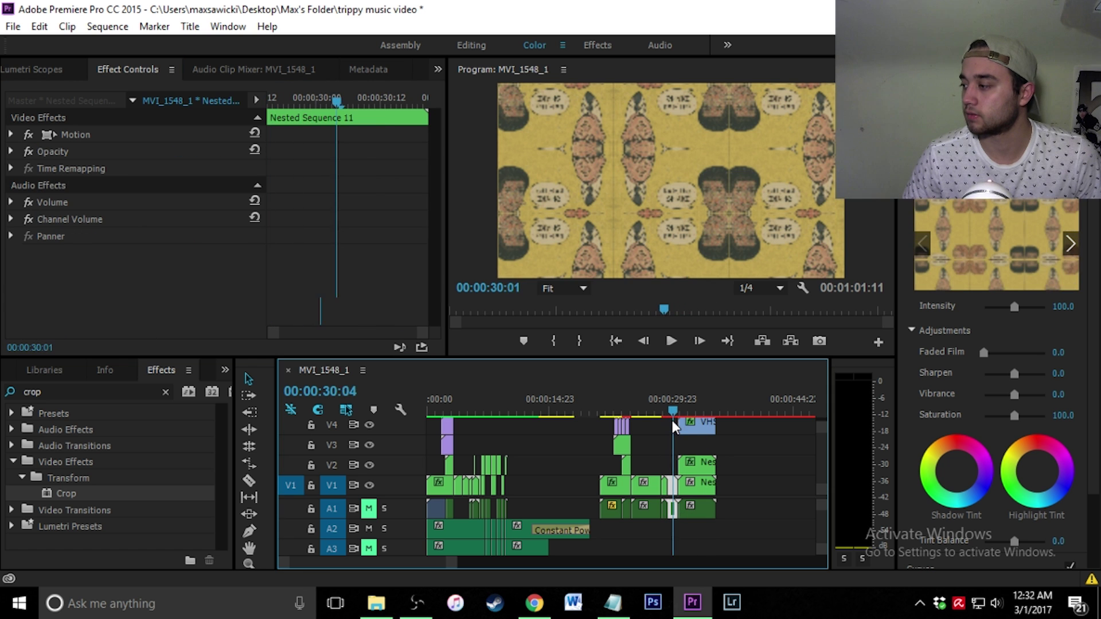
{"action": "left_click", "coordinate": [671, 340]}
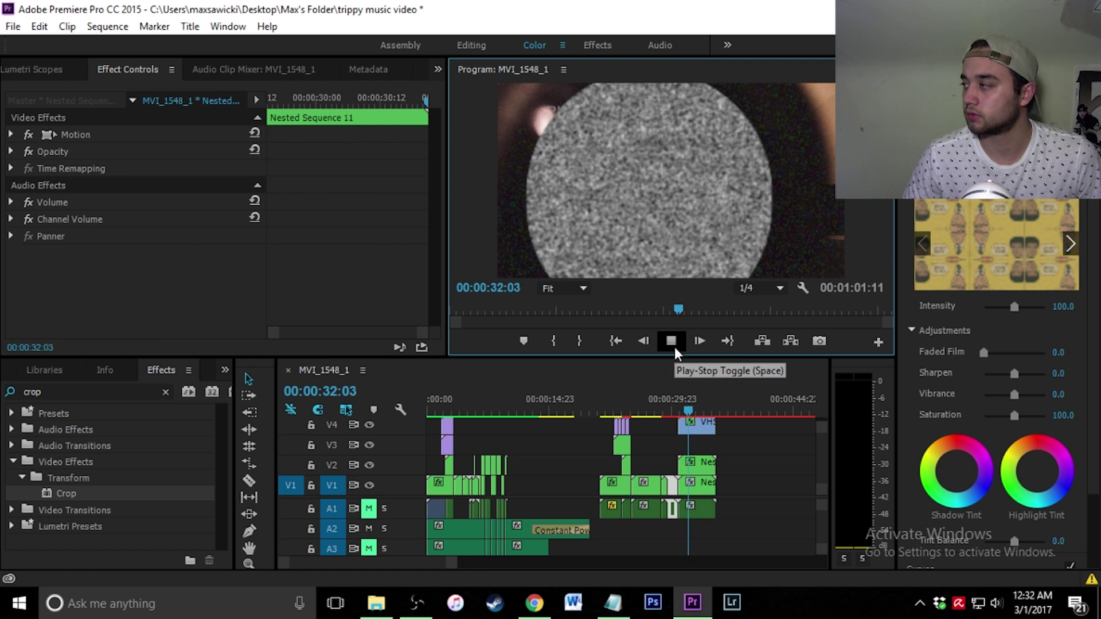
{"action": "left_click", "coordinate": [670, 341]}
- Cut the Nested Sequence 06 copy on V2 at 00:00:32:09 and 00:00:34:00, and delete the piece between the cuts
{"action": "left_click", "coordinate": [702, 470]}
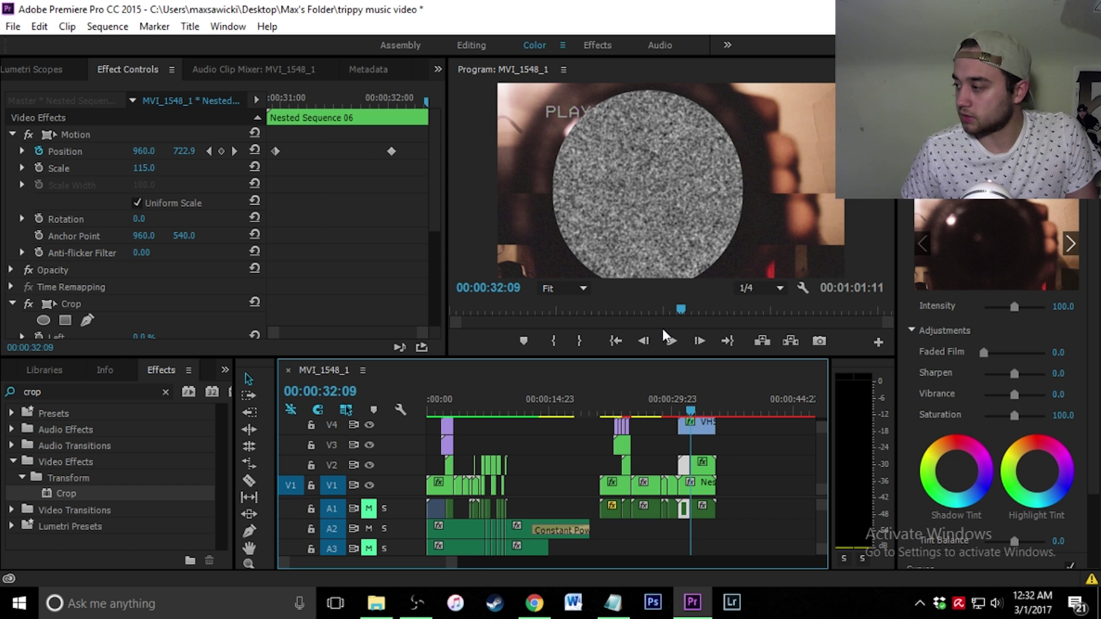
{"action": "left_click", "coordinate": [671, 341]}
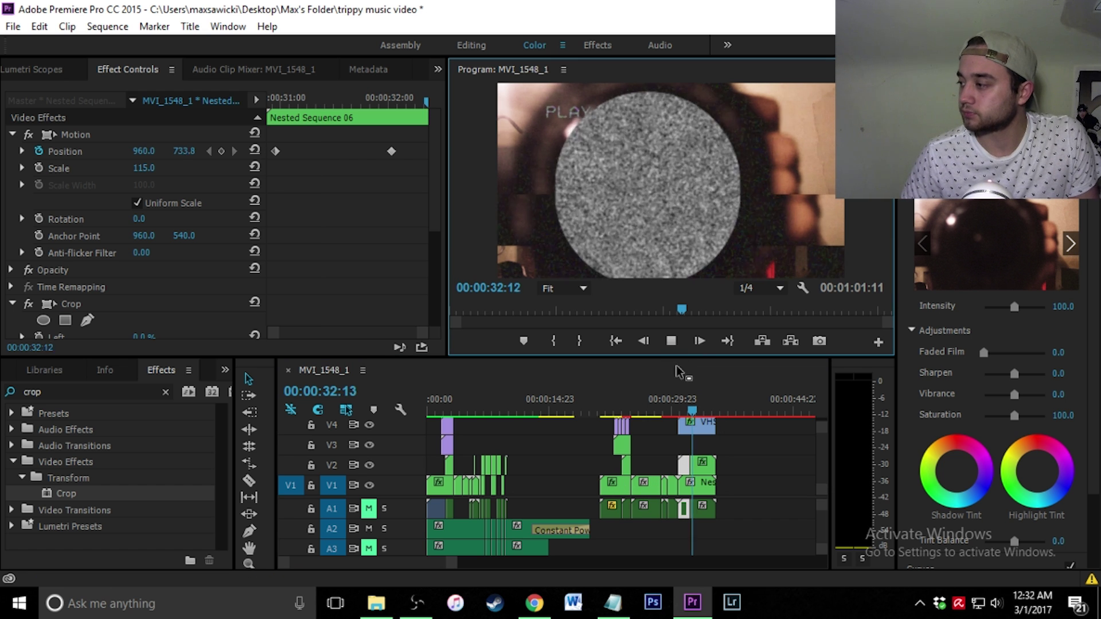
{"action": "left_click", "coordinate": [671, 342]}
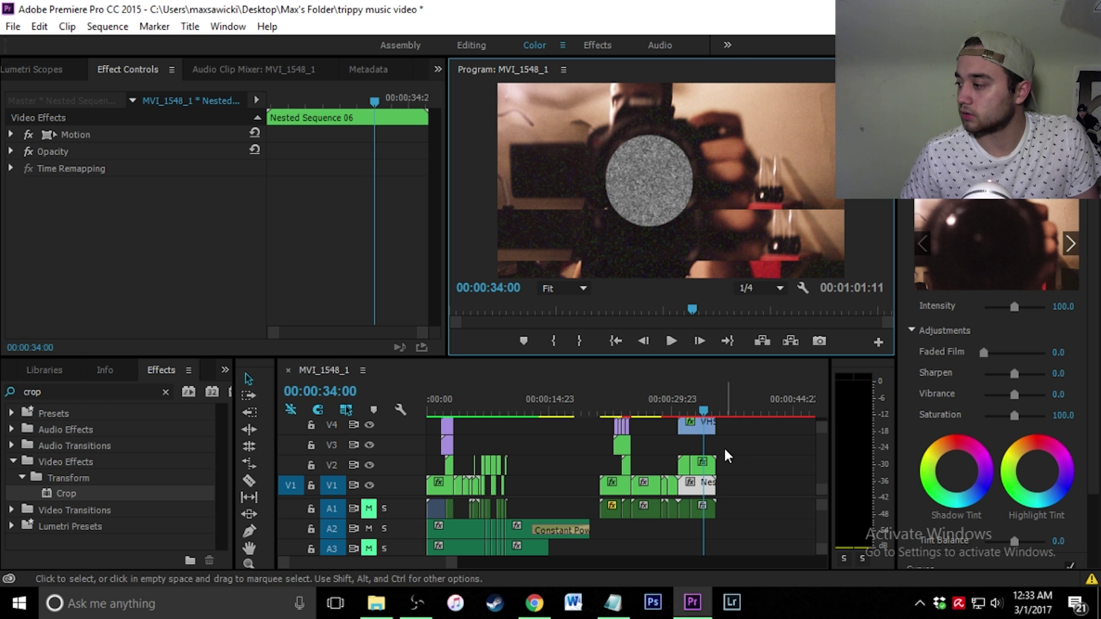
{"action": "left_click", "coordinate": [710, 469]}
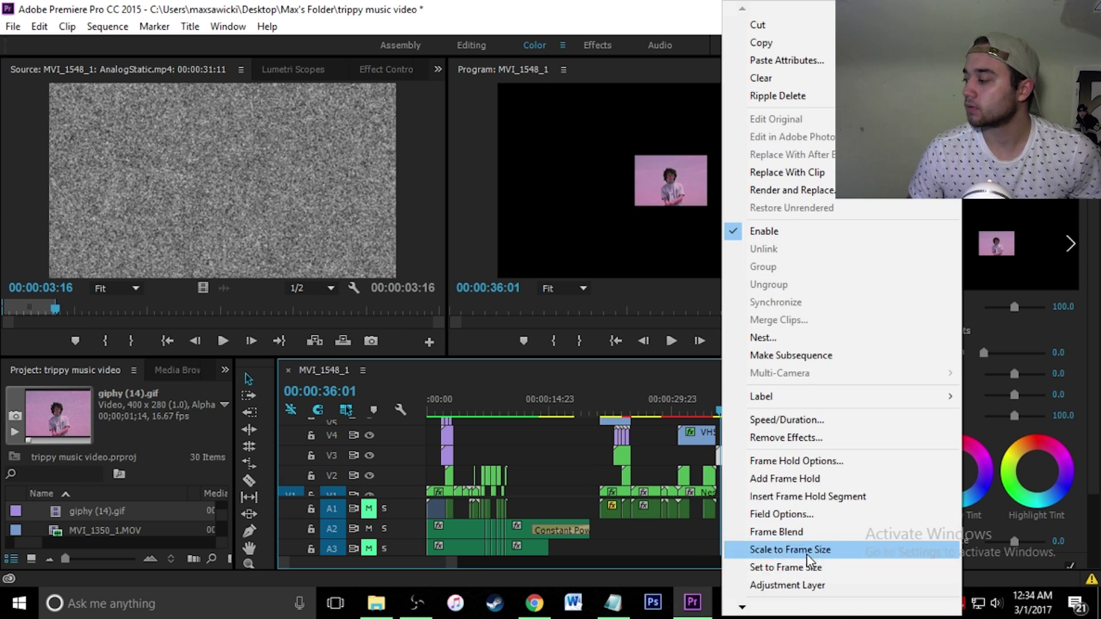
- Place giphy (14).gif on V3 right after the nested sequence and scale it up to fill the frame
{"action": "left_click", "coordinate": [810, 546]}
{"action": "left_click_drag", "start_coordinate": [736, 223], "coordinate": [687, 222]}
{"action": "key", "text": "ctrl+z"}
{"action": "left_click_drag", "start_coordinate": [810, 180], "coordinate": [833, 103]}
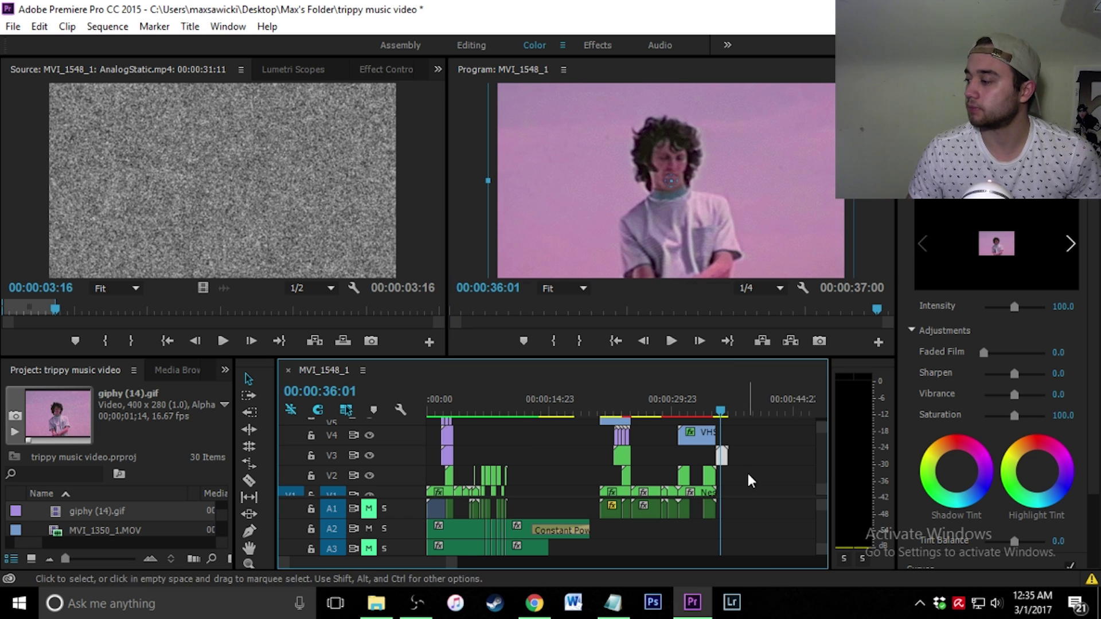
- Play back the giphy (14).gif clip from 00:00:35:12 and scrub through it
{"action": "left_click", "coordinate": [717, 412]}
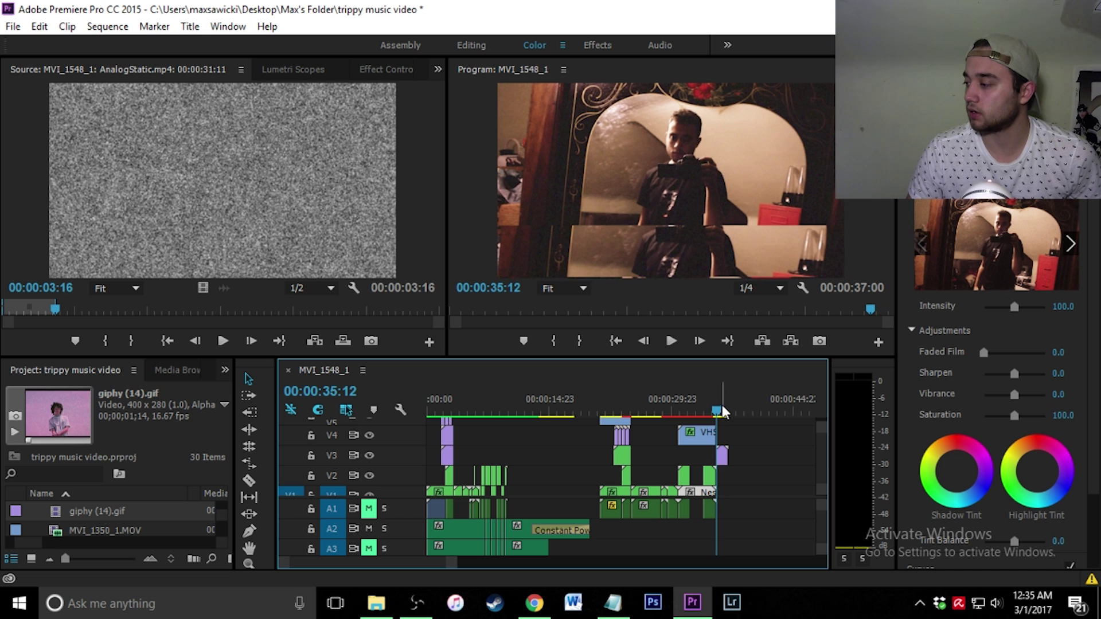
{"action": "left_click", "coordinate": [671, 342]}
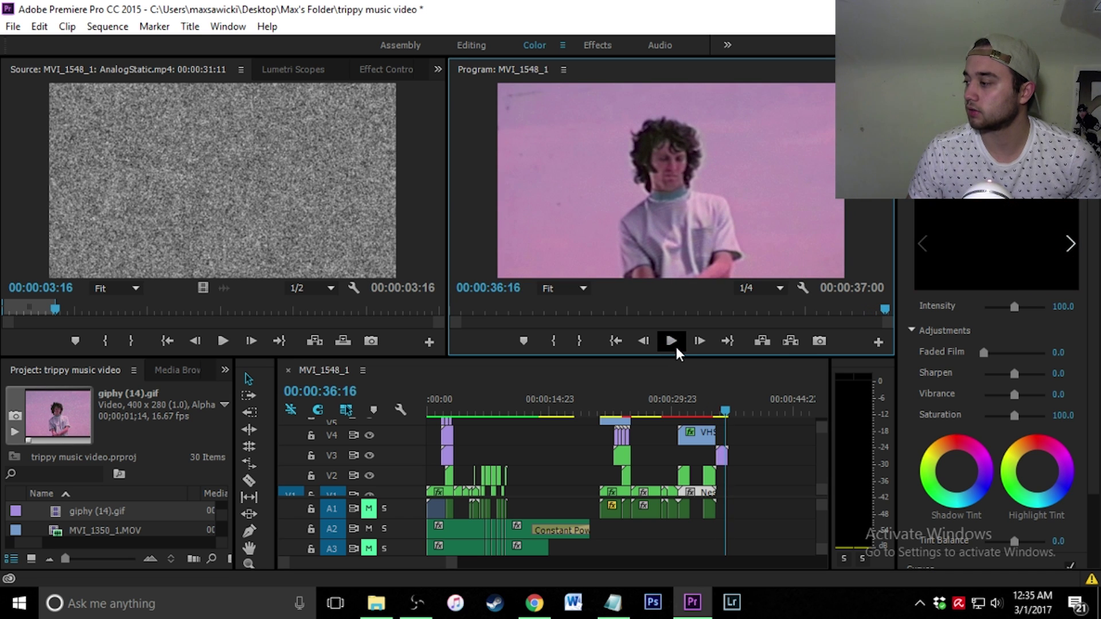
{"action": "left_click", "coordinate": [723, 410]}
{"action": "left_click_drag", "start_coordinate": [720, 410], "coordinate": [717, 403]}
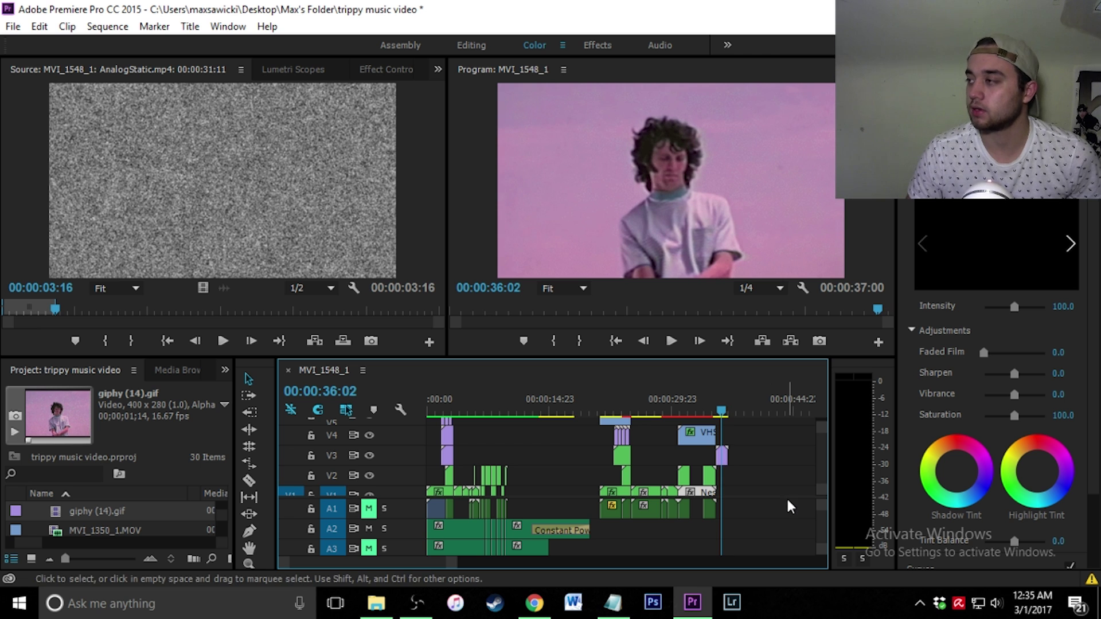
- Search the effects for "warp" and apply Wave Warp to the giphy (14).gif clip on V3
{"action": "left_click", "coordinate": [224, 371]}
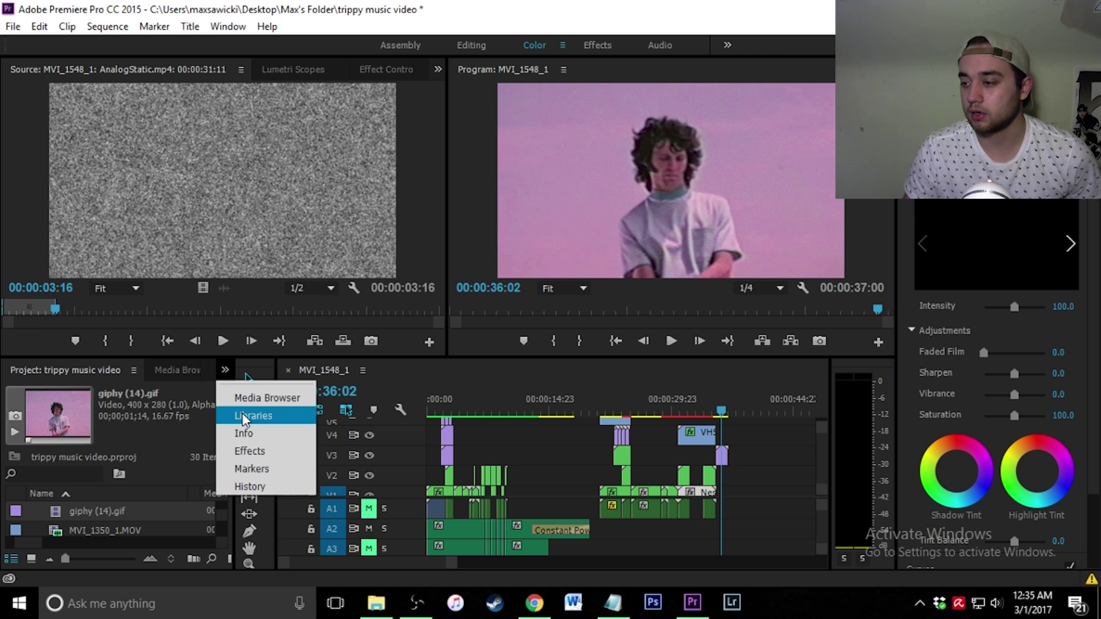
{"action": "left_click", "coordinate": [246, 450]}
{"action": "left_click", "coordinate": [158, 390]}
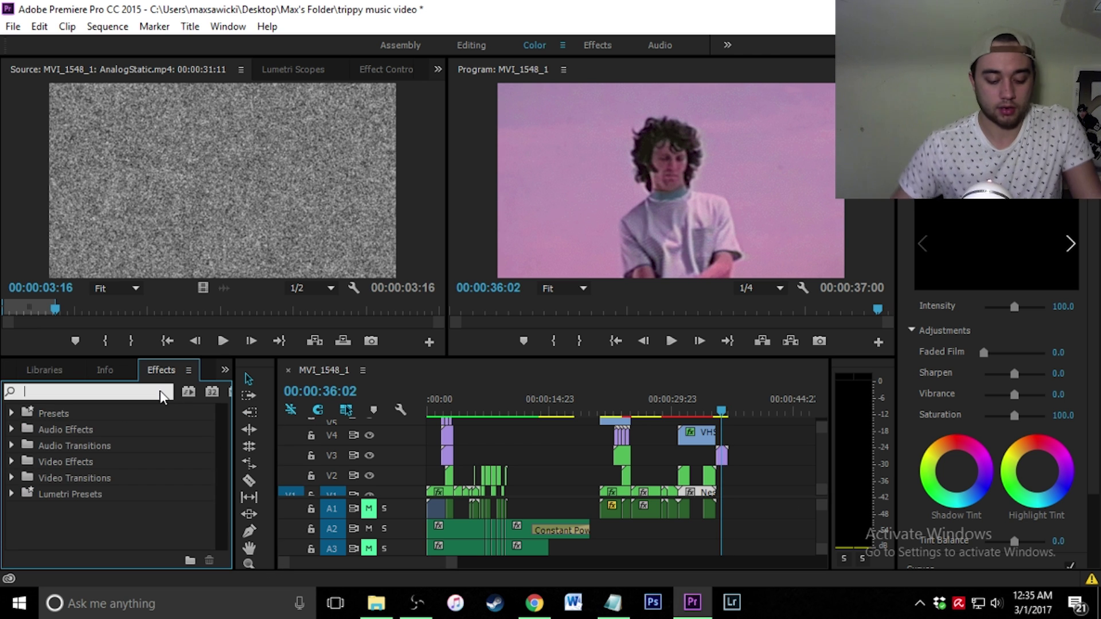
{"action": "type", "text": "warp"}
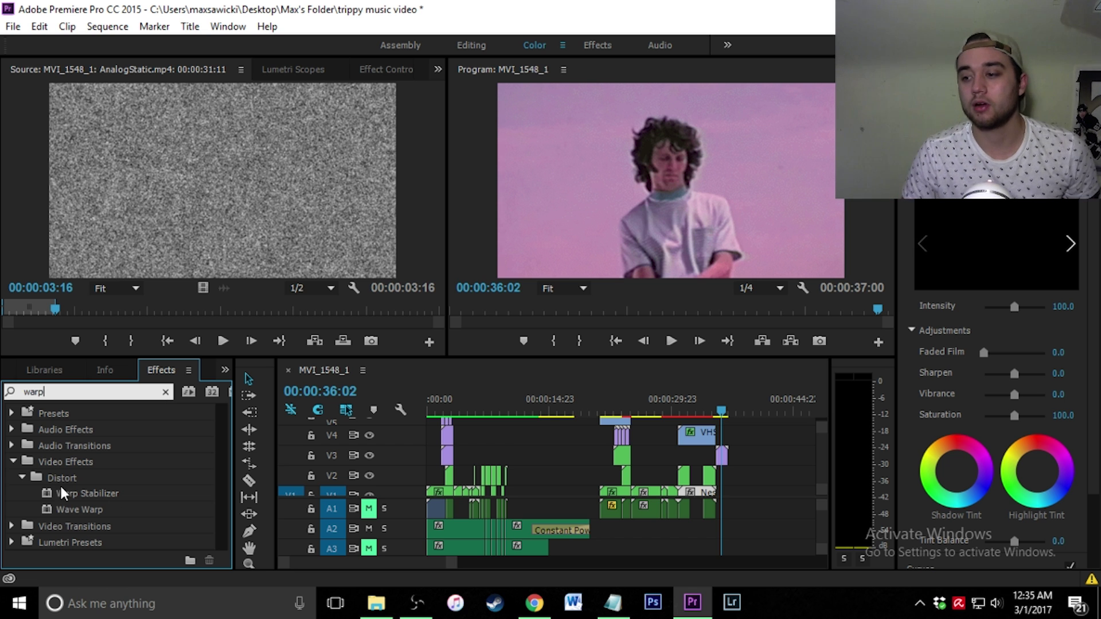
{"action": "left_click_drag", "start_coordinate": [71, 507], "coordinate": [724, 463]}
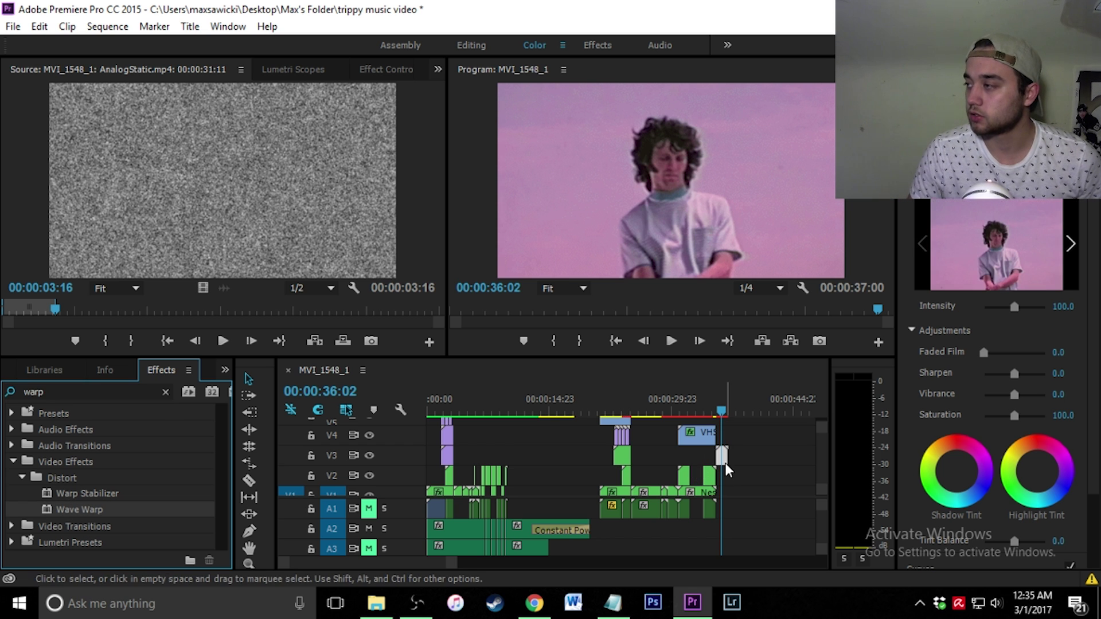
- Set the Wave Warp wave height of the giphy (14).gif clip to 16
{"action": "left_click", "coordinate": [378, 69]}
{"action": "left_click_drag", "start_coordinate": [431, 178], "coordinate": [432, 204]}
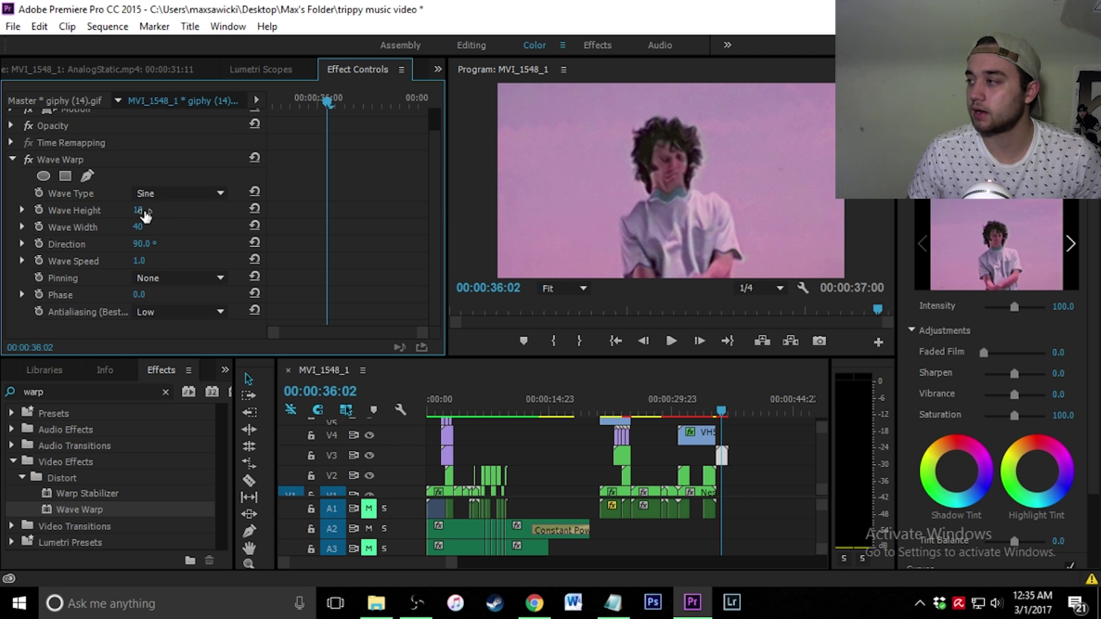
{"action": "mouse_move", "coordinate": [143, 212]}
{"action": "left_mouse_down"}
{"action": "mouse_move", "coordinate": [195, 211]}
{"action": "mouse_move", "coordinate": [147, 211]}
{"action": "left_mouse_up"}
- Play back the warped gif from 00:00:35:12 to check the distortion
{"action": "left_click_drag", "start_coordinate": [718, 407], "coordinate": [714, 411]}
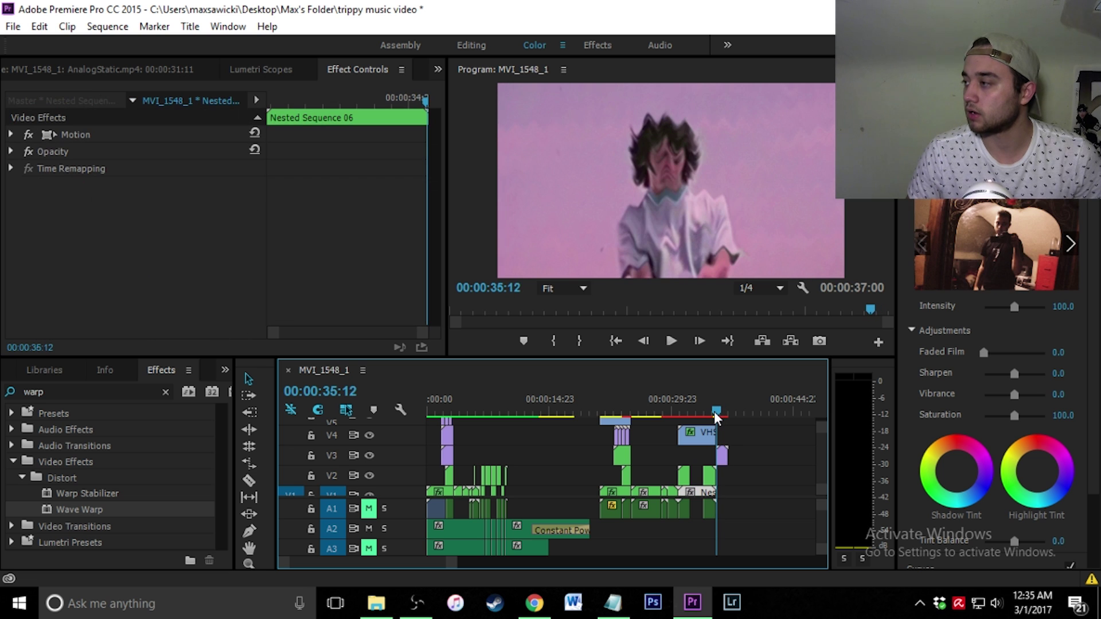
{"action": "left_click", "coordinate": [672, 343]}
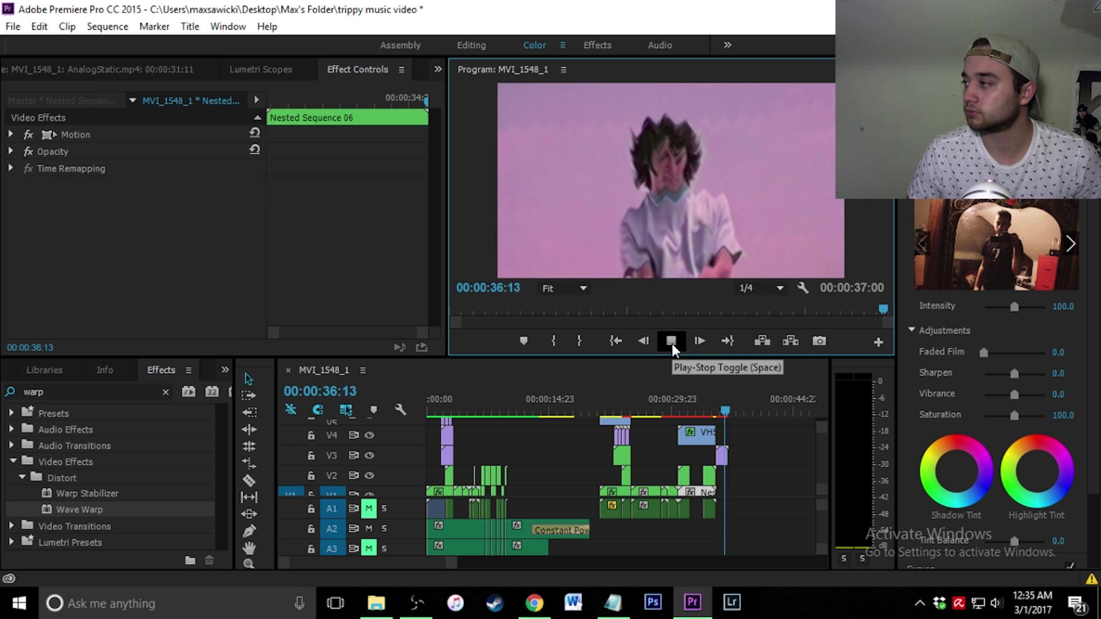
{"action": "left_click", "coordinate": [719, 411]}
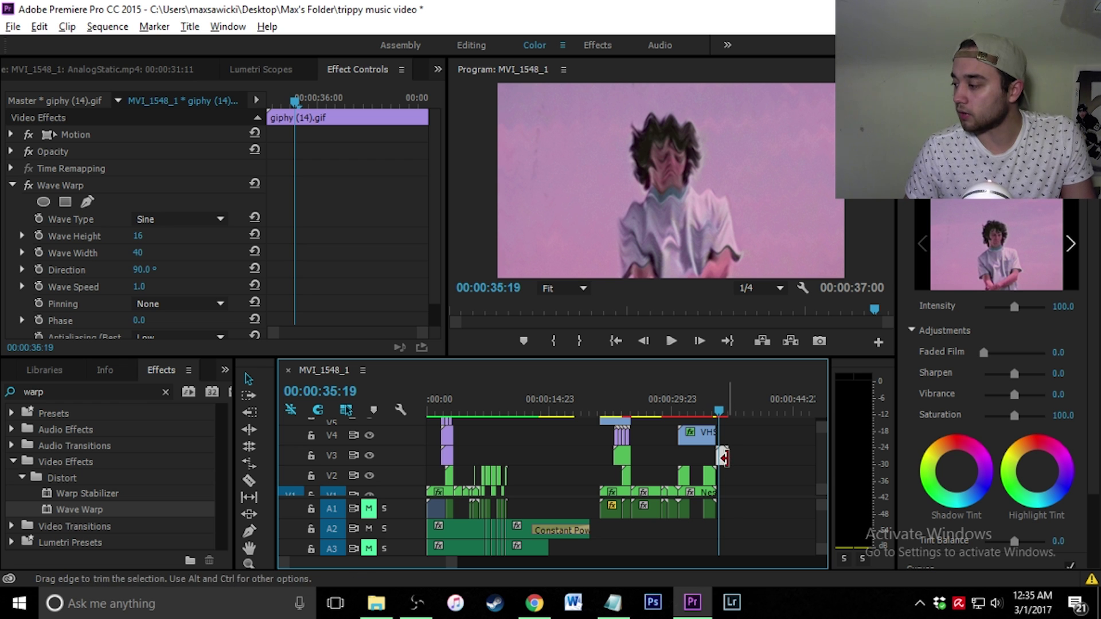
- Duplicate the giphy (14).gif clip from V3 onto V4 and set the copy's Wave Warp type to Noise
{"action": "left_click_drag", "start_coordinate": [723, 457], "coordinate": [733, 453]}
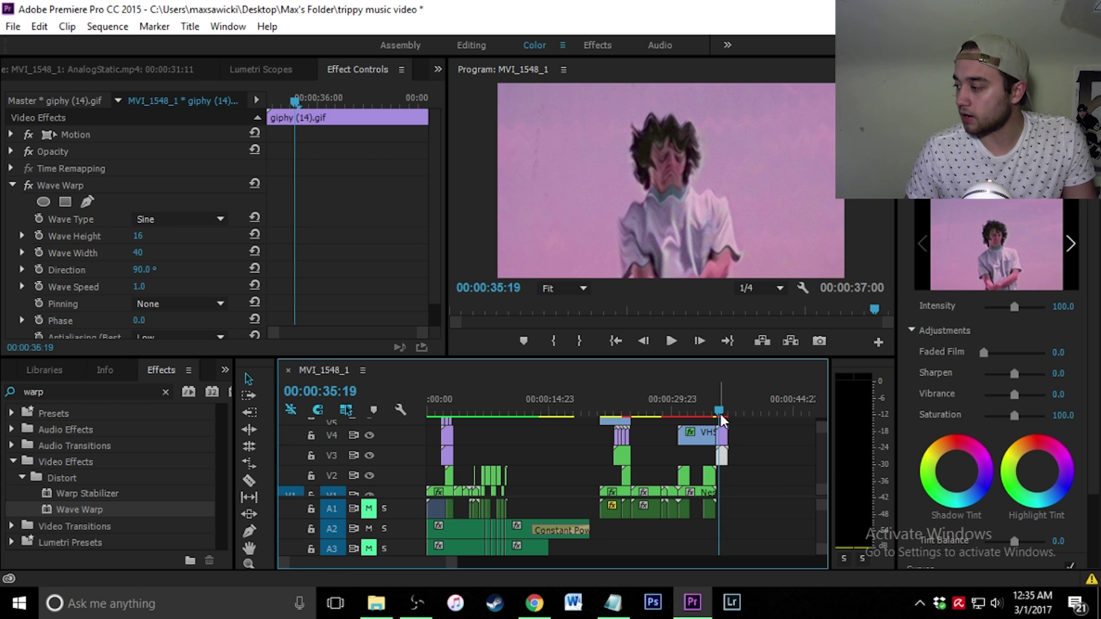
{"action": "left_click", "coordinate": [722, 434]}
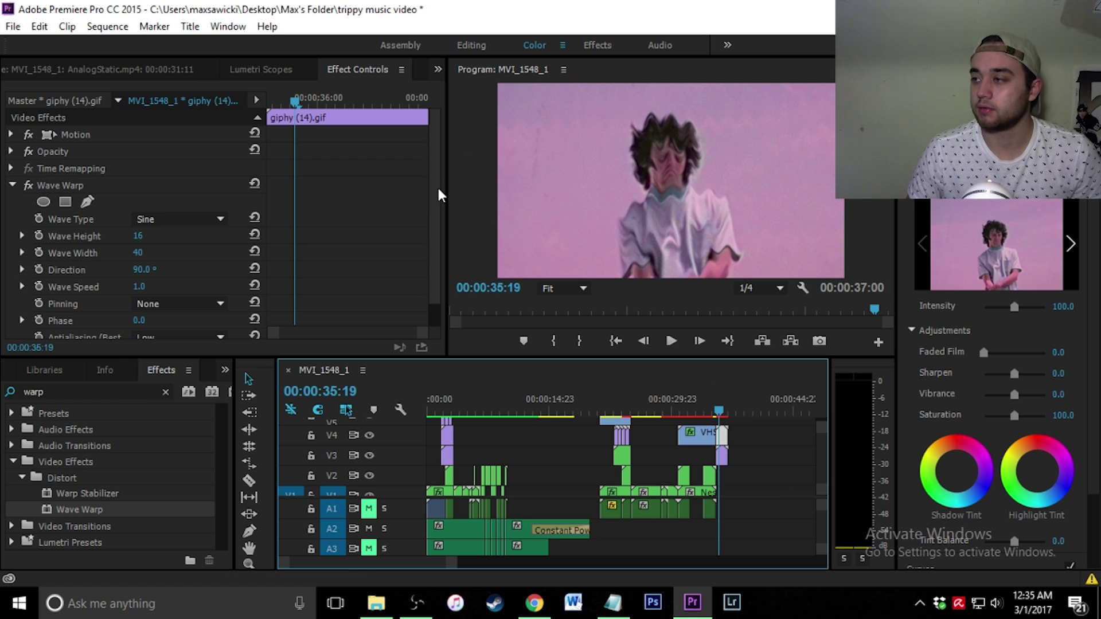
{"action": "scroll", "coordinate": [439, 195], "scroll_direction": "down", "scroll_amount": 1}
{"action": "left_click", "coordinate": [220, 211]}
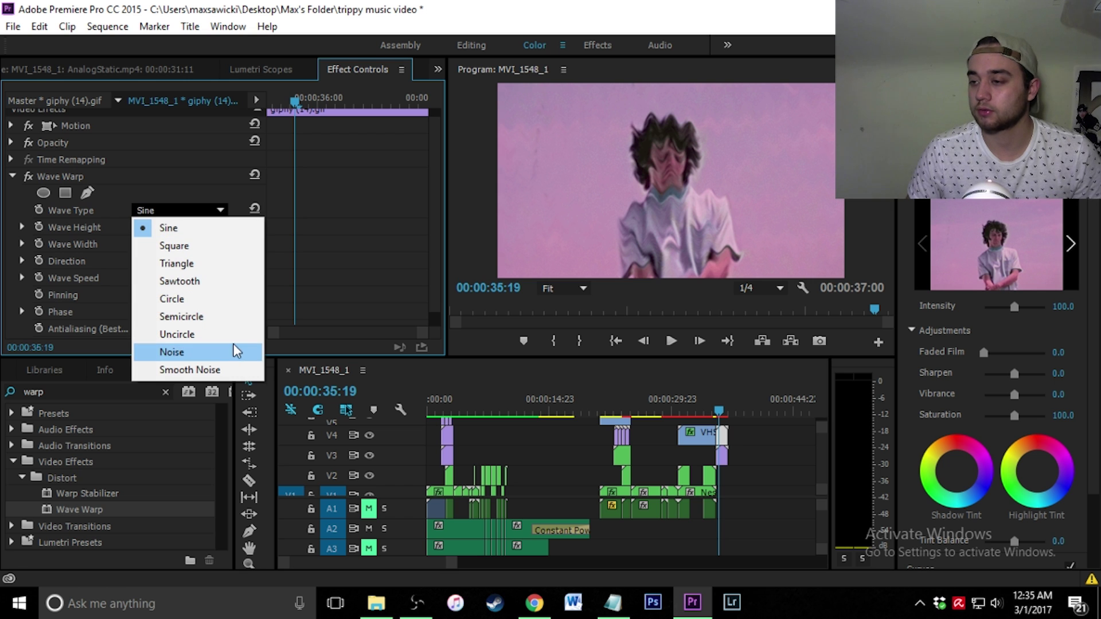
{"action": "left_click", "coordinate": [209, 354]}
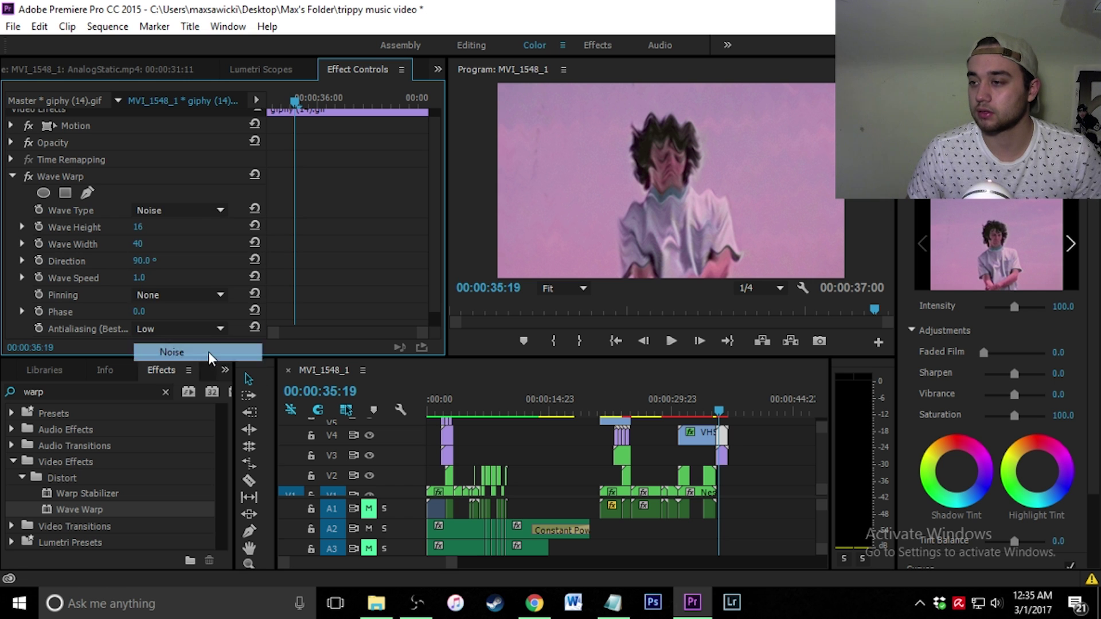
- Set the V4 gif copy's position to 705, 540 and its scale to 226.3
{"action": "scroll", "coordinate": [434, 201], "scroll_direction": "up", "scroll_amount": 1}
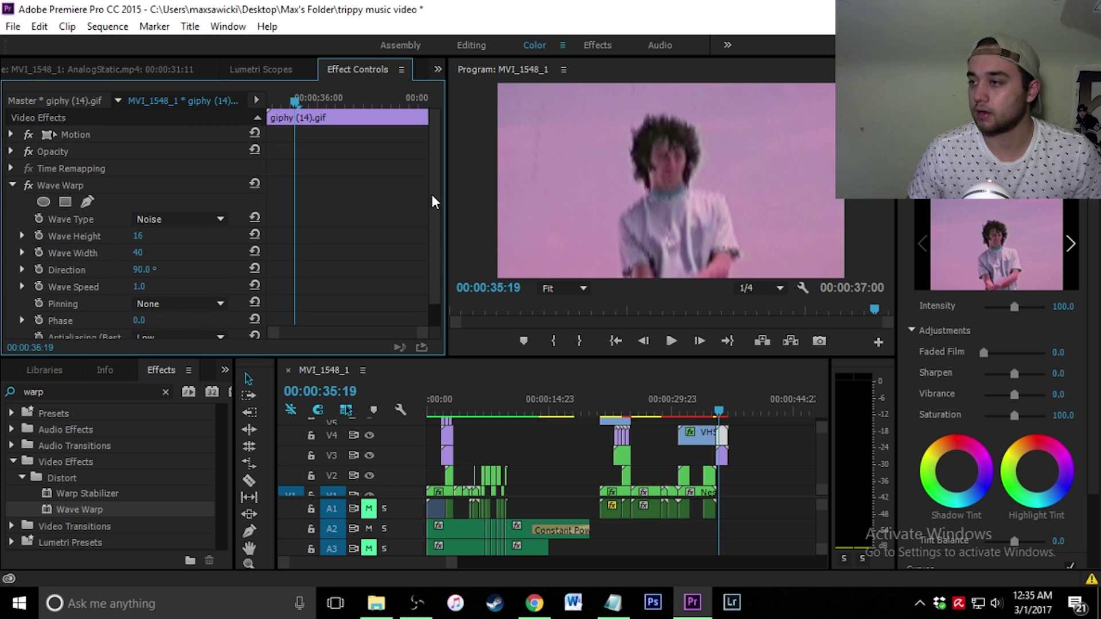
{"action": "left_click", "coordinate": [10, 136]}
{"action": "left_click_drag", "start_coordinate": [143, 151], "coordinate": [0, 151]}
{"action": "left_click_drag", "start_coordinate": [150, 169], "coordinate": [173, 183]}
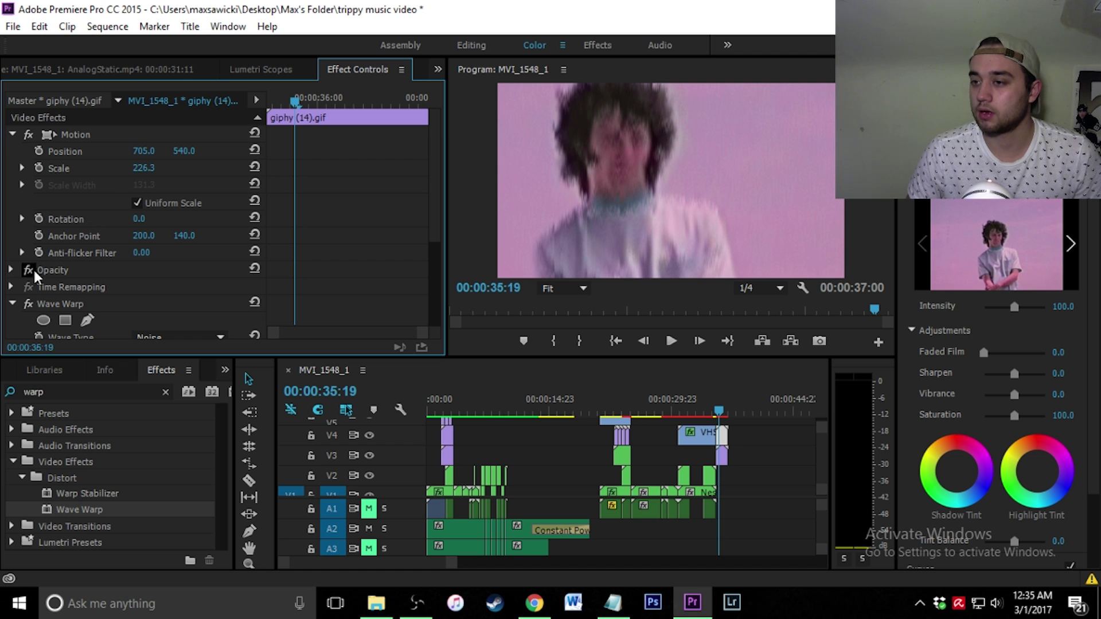
- Try the Overlay and Screen blend modes on the V4 gif copy, settle on Pin Light, and set its opacity to 71% at 00:00:35:19
{"action": "left_click", "coordinate": [10, 269]}
{"action": "left_click", "coordinate": [221, 321]}
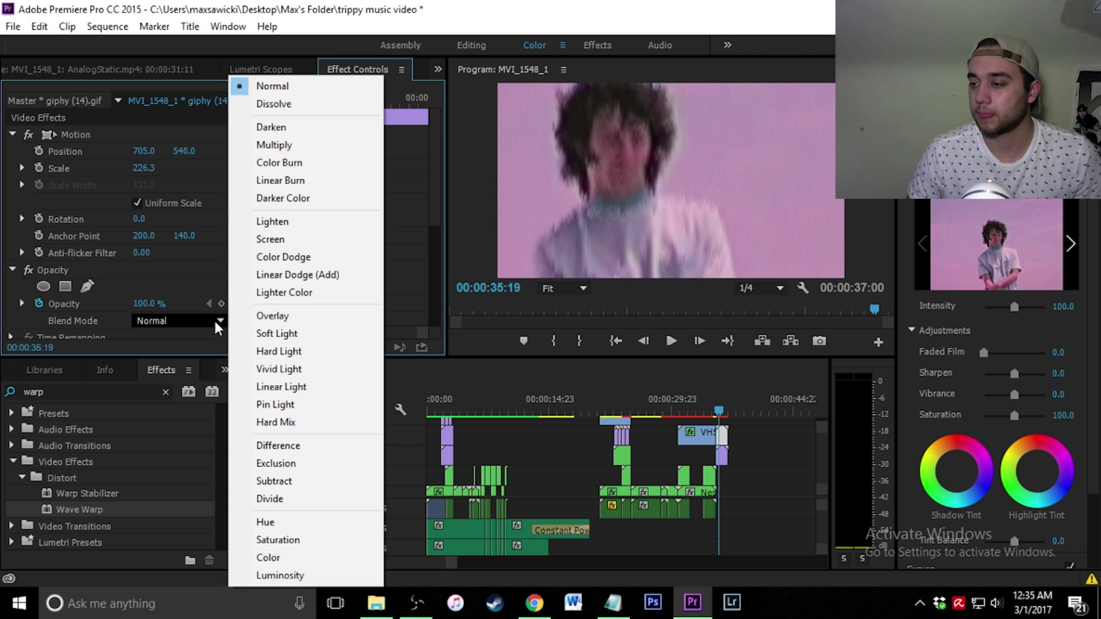
{"action": "left_click", "coordinate": [272, 316]}
{"action": "left_click", "coordinate": [213, 324]}
{"action": "left_click", "coordinate": [295, 239]}
{"action": "left_click", "coordinate": [217, 324]}
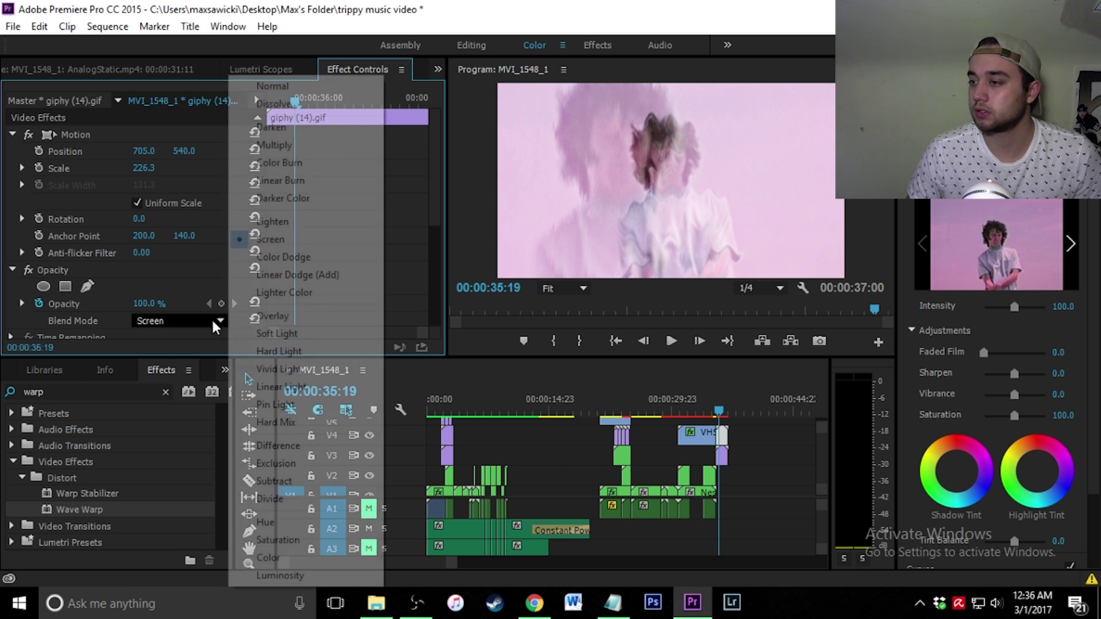
{"action": "left_click", "coordinate": [297, 146]}
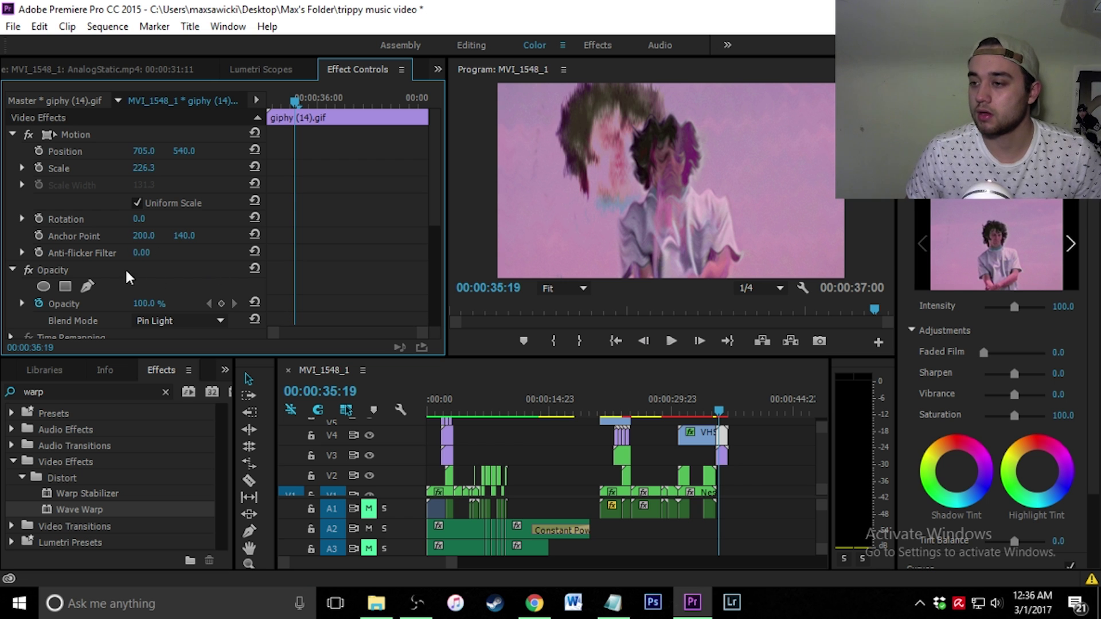
{"action": "left_click_drag", "start_coordinate": [153, 304], "coordinate": [136, 304]}
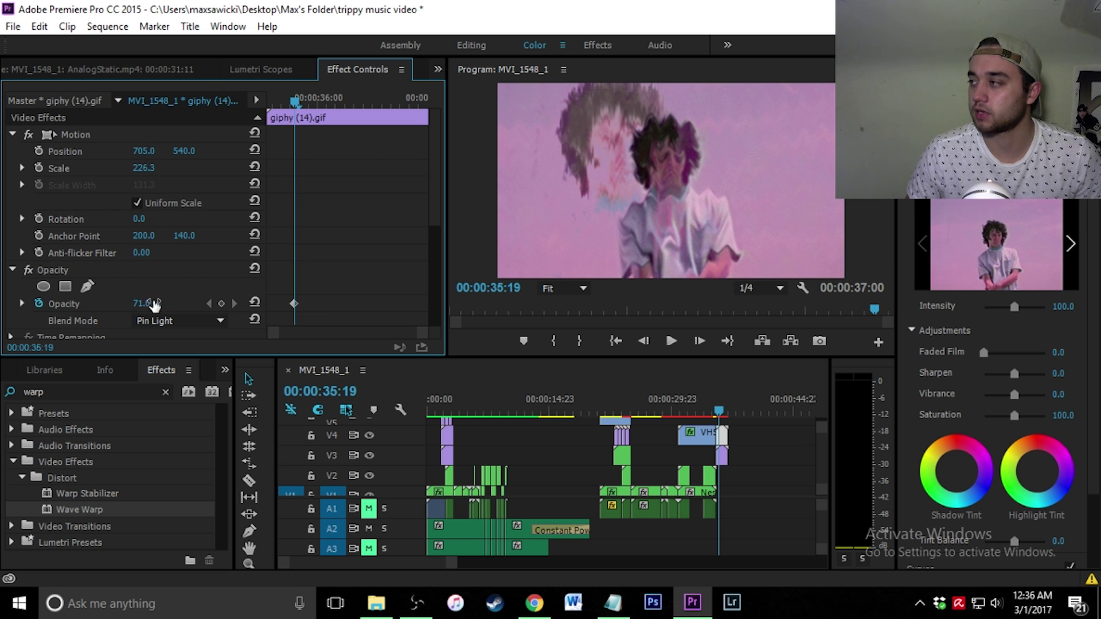
- Animate the V4 gif copy's position so it moves toward the left of the frame, starting at 00:00:35:14
{"action": "left_click", "coordinate": [716, 411]}
{"action": "left_click", "coordinate": [721, 435]}
{"action": "left_click", "coordinate": [721, 435]}
{"action": "left_click", "coordinate": [436, 222]}
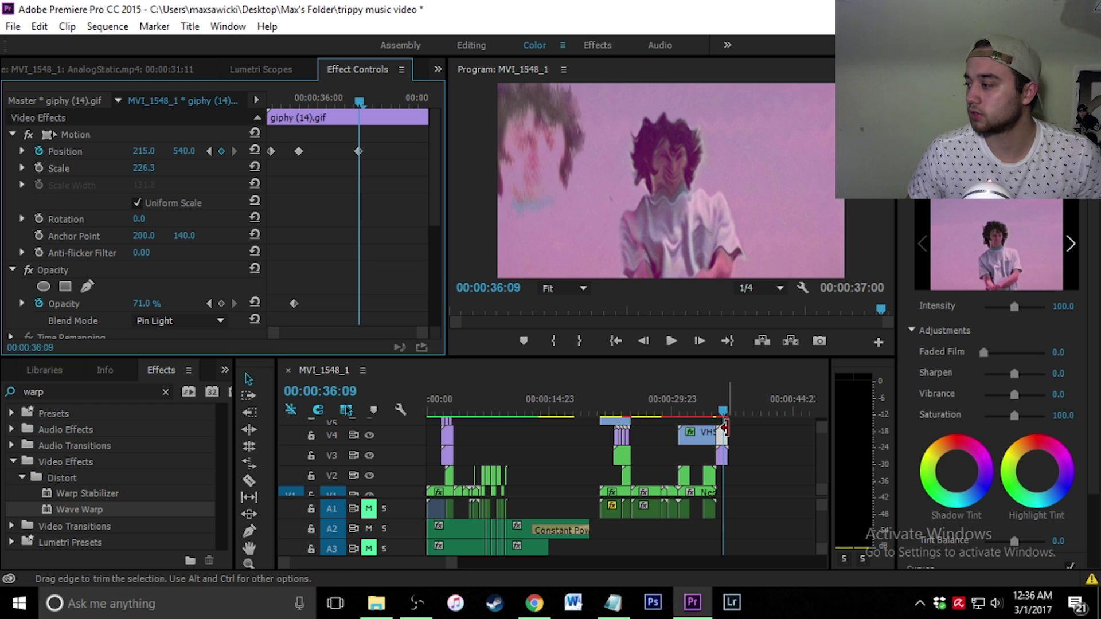
- Play back the end of the nested sequence and the transition into the layered warped gifs
{"action": "left_click_drag", "start_coordinate": [724, 412], "coordinate": [710, 414]}
{"action": "left_click", "coordinate": [671, 343]}
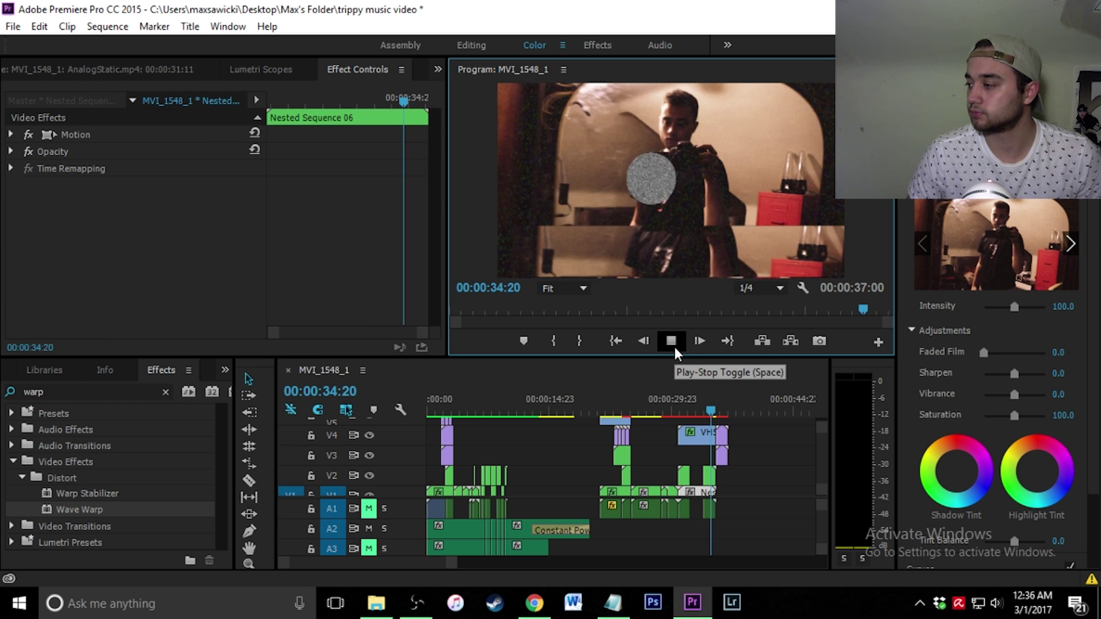
{"action": "left_click", "coordinate": [724, 412]}
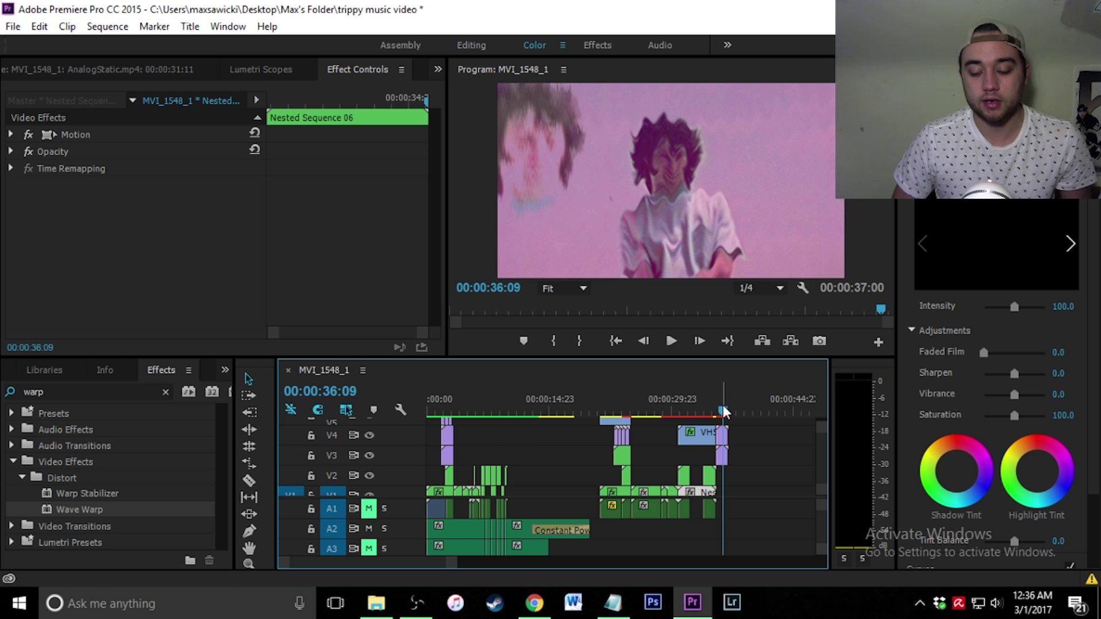
- Scrub from the static lens effect at 00:00:32:22 through the layered gifs to 00:00:37:14
{"action": "left_click", "coordinate": [764, 444]}
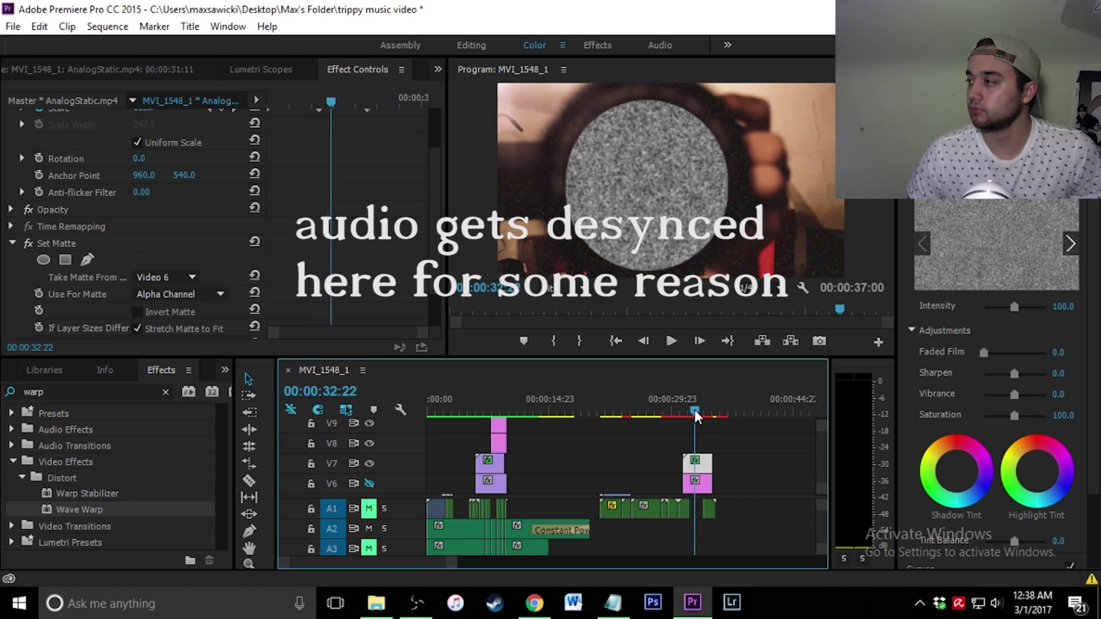
{"action": "left_click_drag", "start_coordinate": [694, 409], "coordinate": [719, 413]}
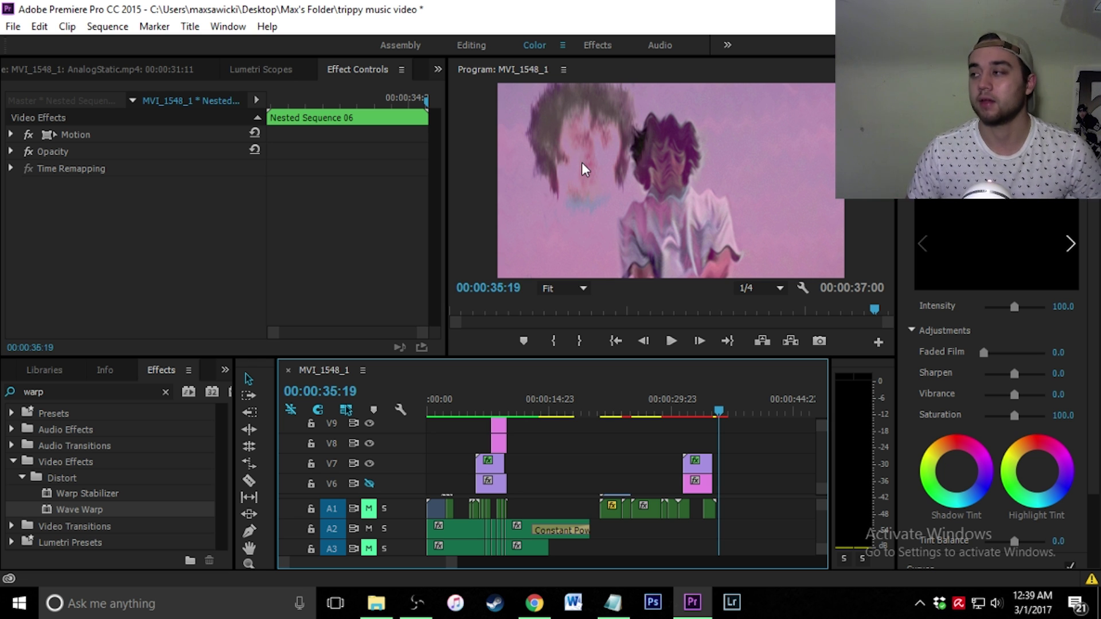
{"action": "left_click_drag", "start_coordinate": [727, 409], "coordinate": [737, 413]}
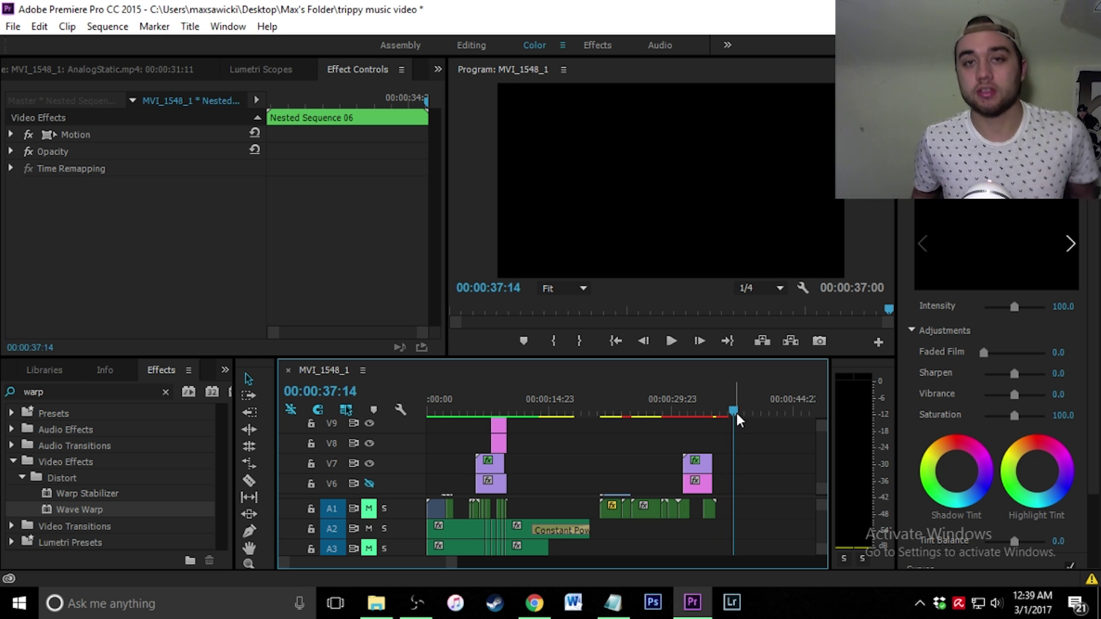